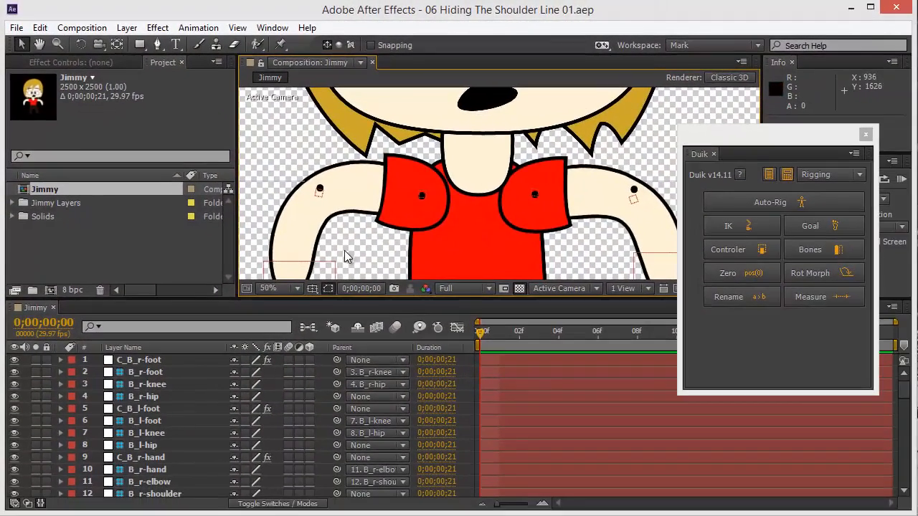
Step: Turn on visibility for the l-arm line, l-arm duplicate and l-arm matte layers
{"action": "left_click", "coordinate": [135, 458]}
{"action": "scroll", "coordinate": [162, 441], "scroll_direction": "down", "scroll_amount": 3}
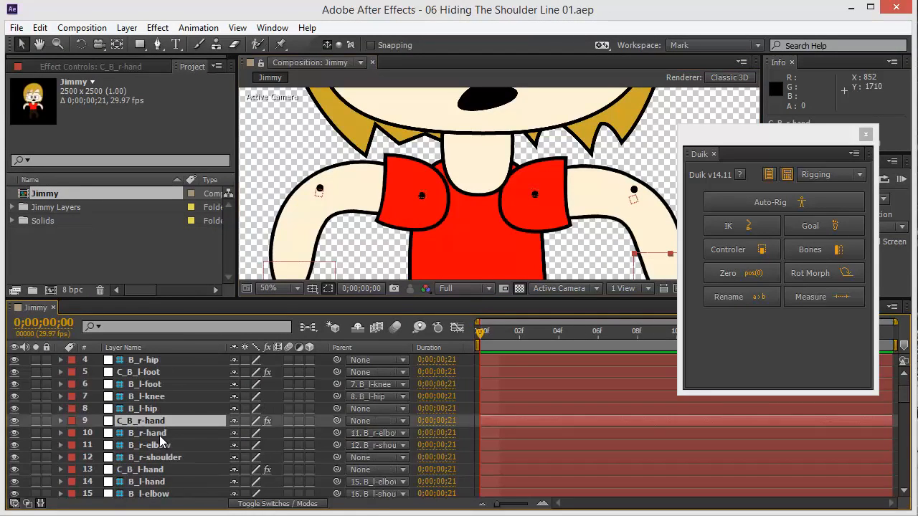
{"action": "scroll", "coordinate": [161, 441], "scroll_direction": "down", "scroll_amount": 4}
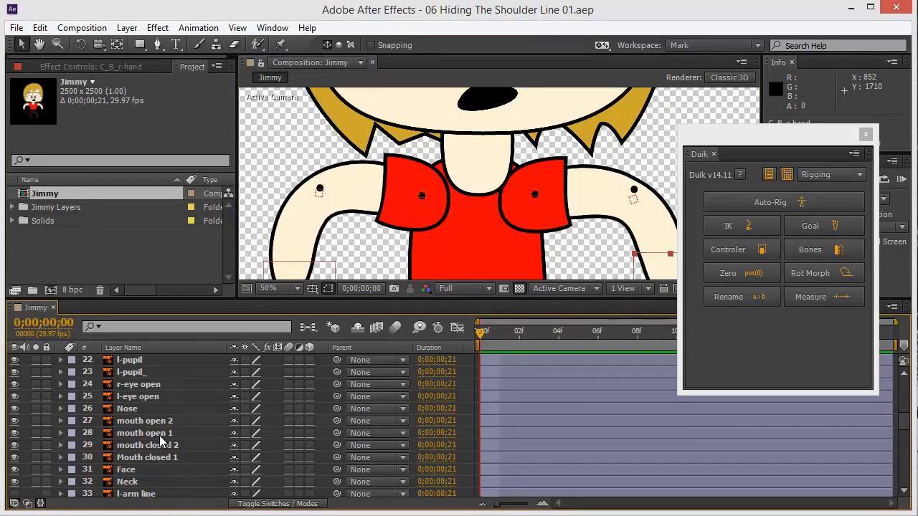
{"action": "scroll", "coordinate": [161, 440], "scroll_direction": "down", "scroll_amount": 2}
{"action": "left_click", "coordinate": [139, 421]}
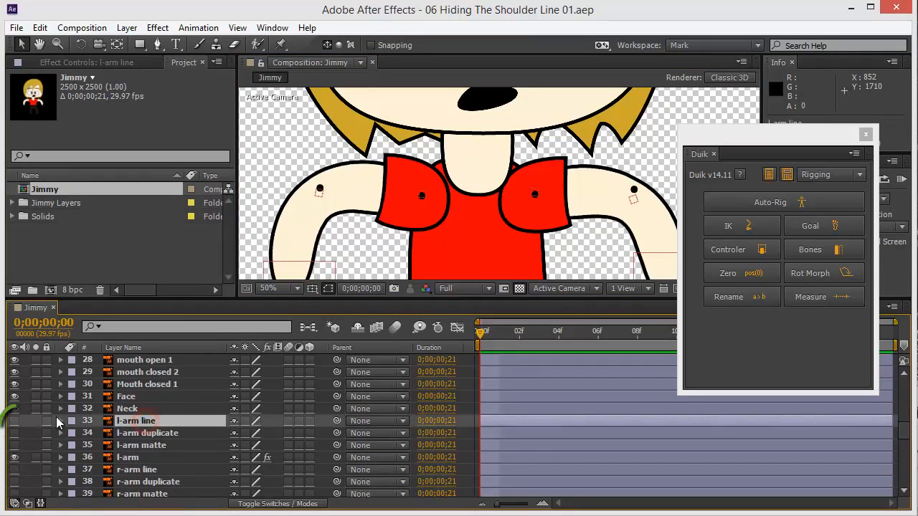
{"action": "left_click", "coordinate": [15, 422]}
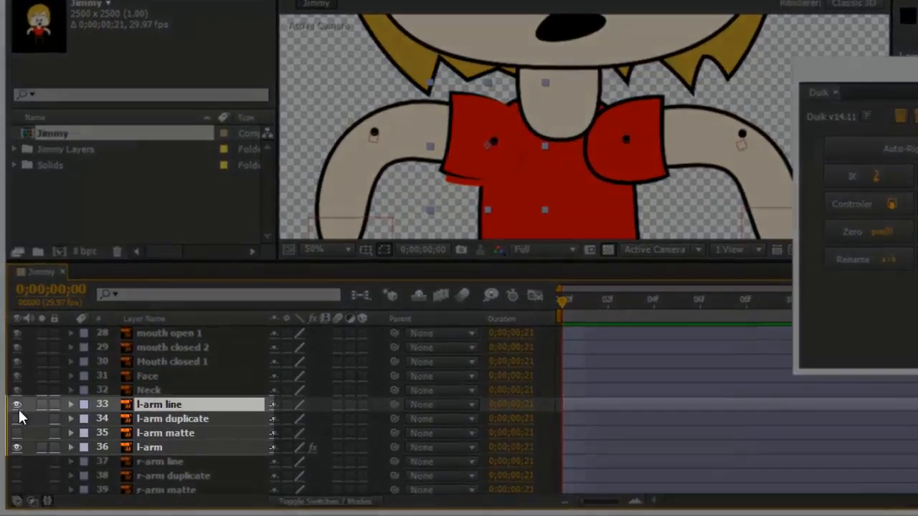
{"action": "left_click", "coordinate": [14, 433]}
{"action": "left_click", "coordinate": [15, 446]}
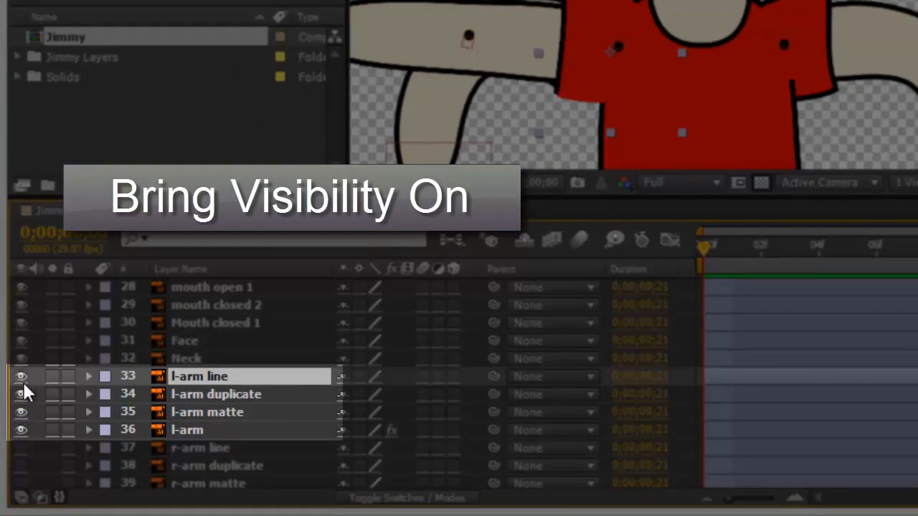
Step: Examine the four left arm layers: l-arm line, l-arm duplicate, l-arm matte and l-arm
{"action": "left_click", "coordinate": [192, 427]}
{"action": "left_click", "coordinate": [198, 377]}
{"action": "left_click", "coordinate": [210, 428]}
{"action": "left_click", "coordinate": [204, 370]}
{"action": "left_click", "coordinate": [201, 427]}
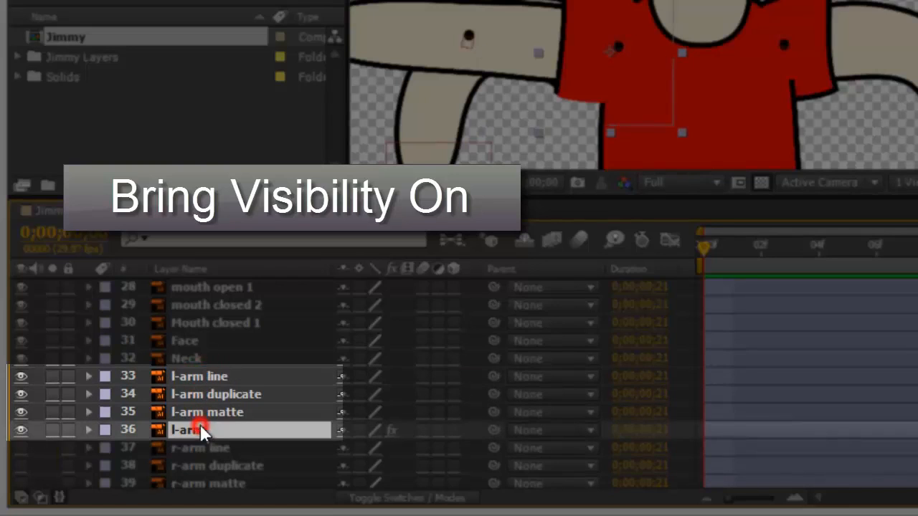
{"action": "left_click", "coordinate": [225, 413]}
{"action": "left_click", "coordinate": [236, 395]}
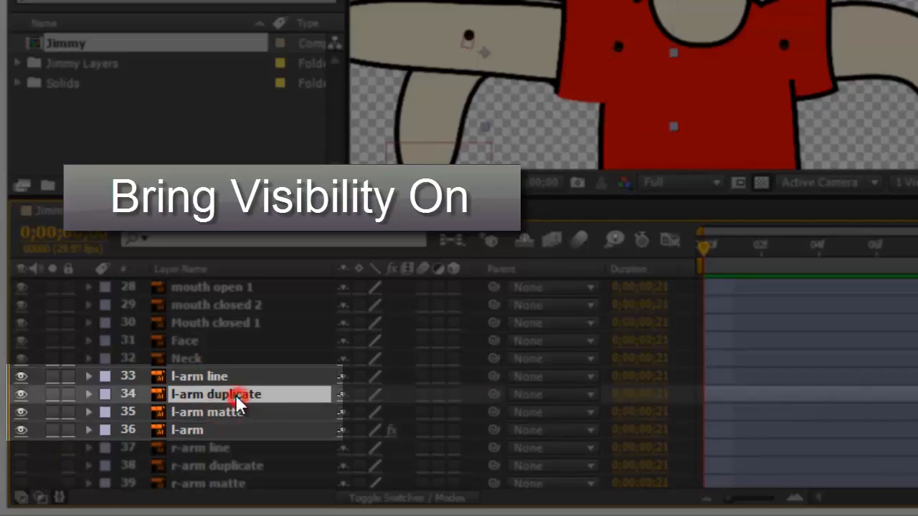
{"action": "left_click", "coordinate": [221, 377]}
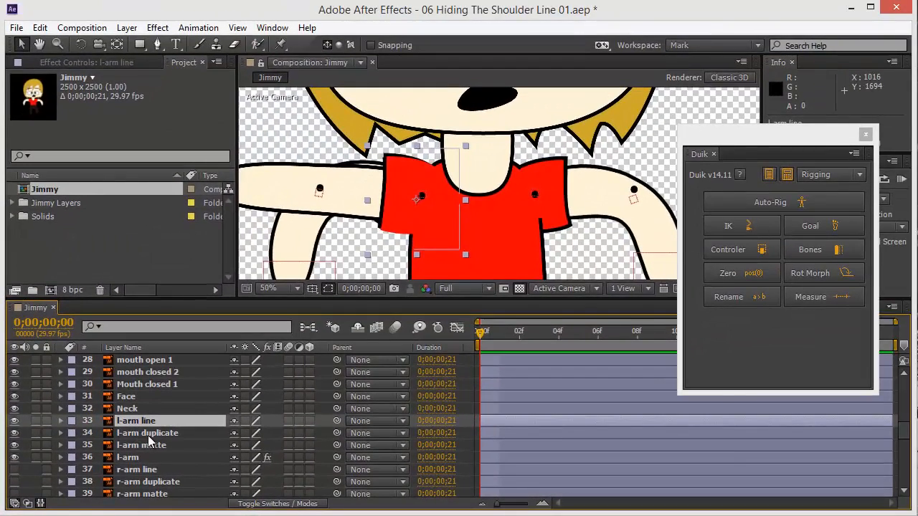
Step: Pre-compose the l-arm duplicate layer as l-arm duplicate Comp 1, leaving all attributes in Jimmy
{"action": "left_click", "coordinate": [149, 435]}
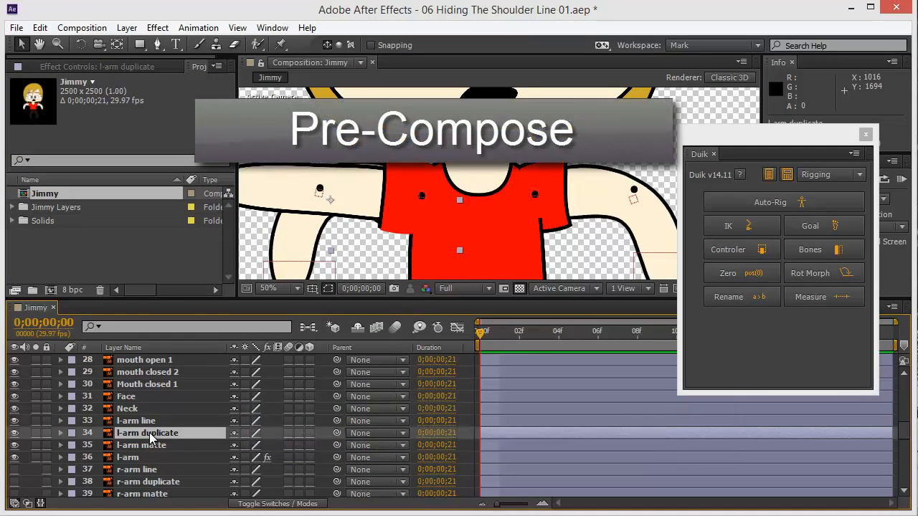
{"action": "key", "text": "ctrl+shift+c"}
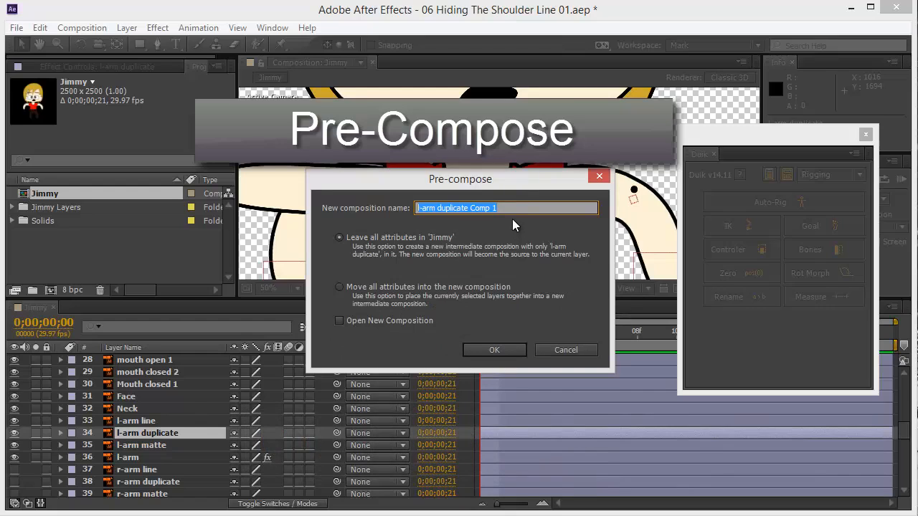
{"action": "left_click", "coordinate": [494, 350]}
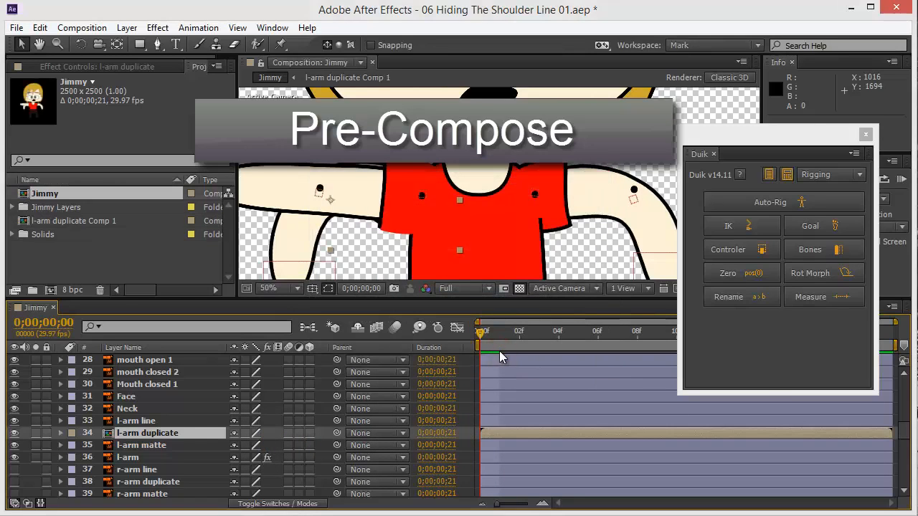
Step: Cut the l-arm line layer from Jimmy and paste it into the l-arm duplicate pre-composition
{"action": "left_click", "coordinate": [126, 421]}
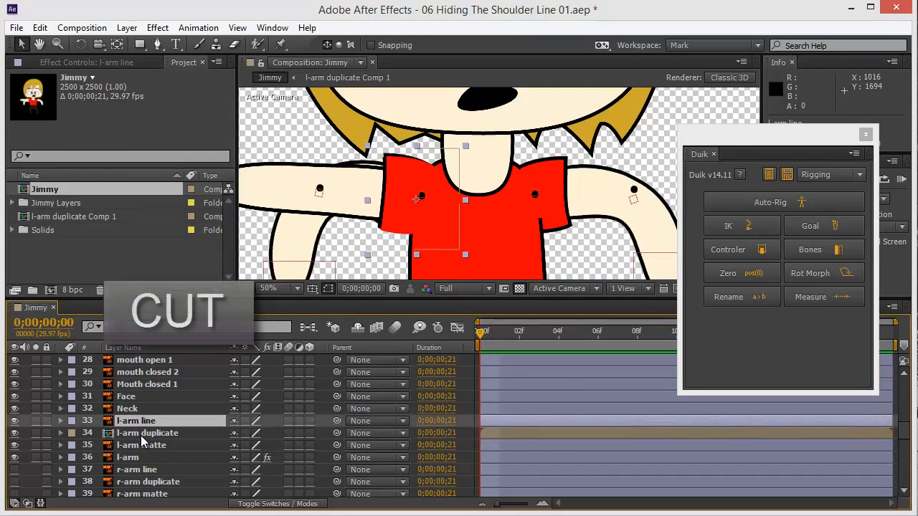
{"action": "key", "text": "ctrl+x"}
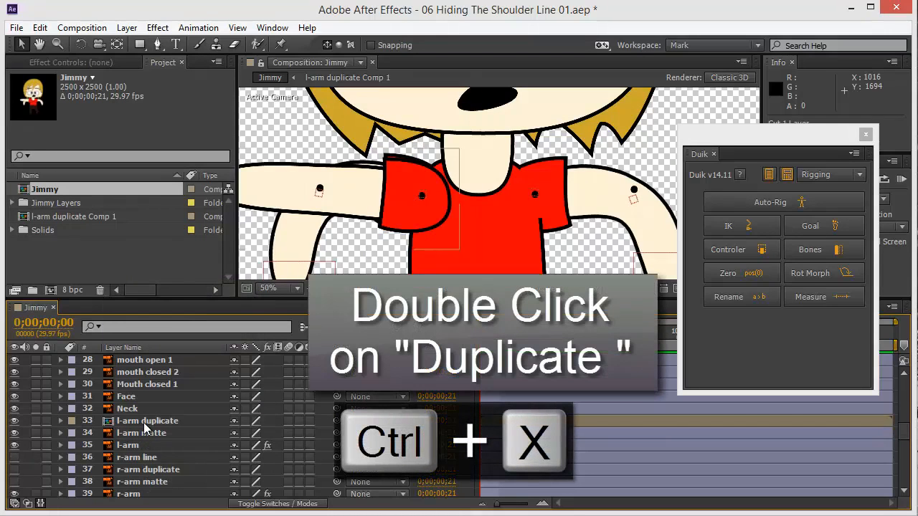
{"action": "double_click", "coordinate": [143, 422]}
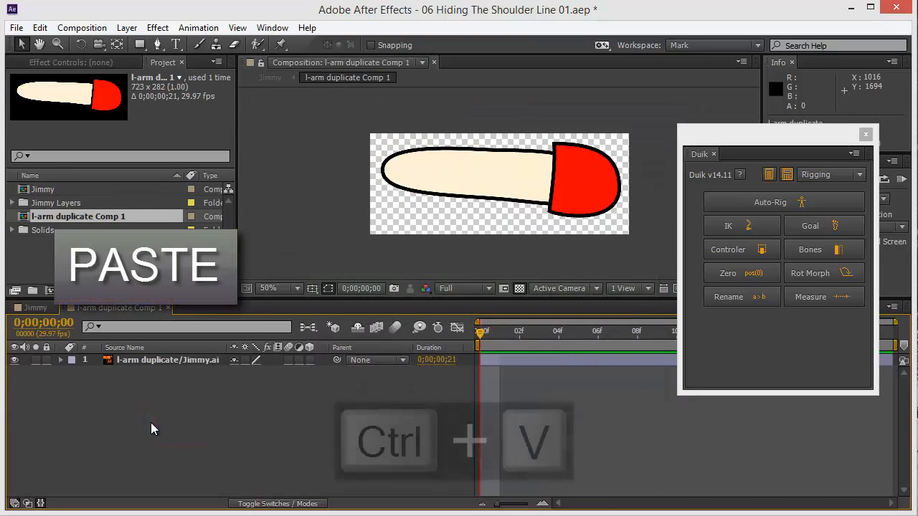
{"action": "key", "text": "ctrl+v"}
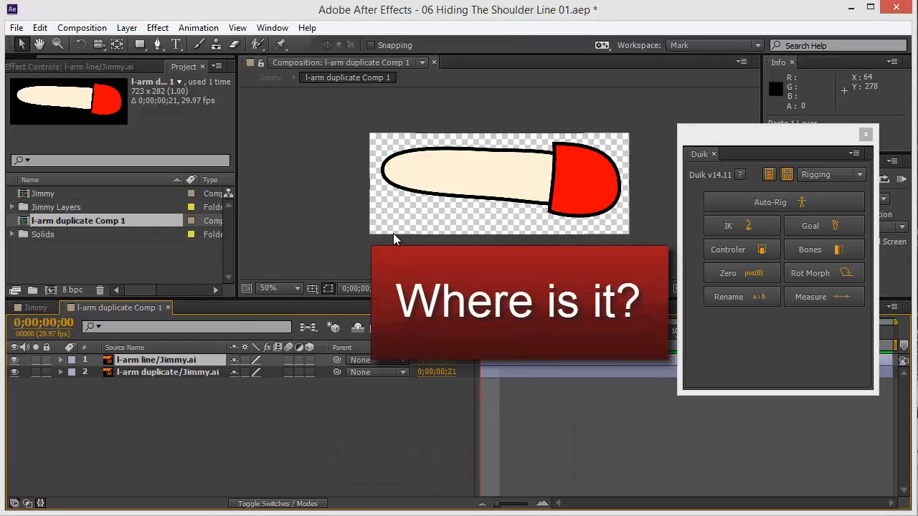
Step: Locate the pasted l-arm line layer outside the frame and move it over the arm's red sleeve
{"action": "key", "text": "comma"}
{"action": "key", "text": "comma"}
{"action": "key", "text": "comma"}
{"action": "key", "text": "comma"}
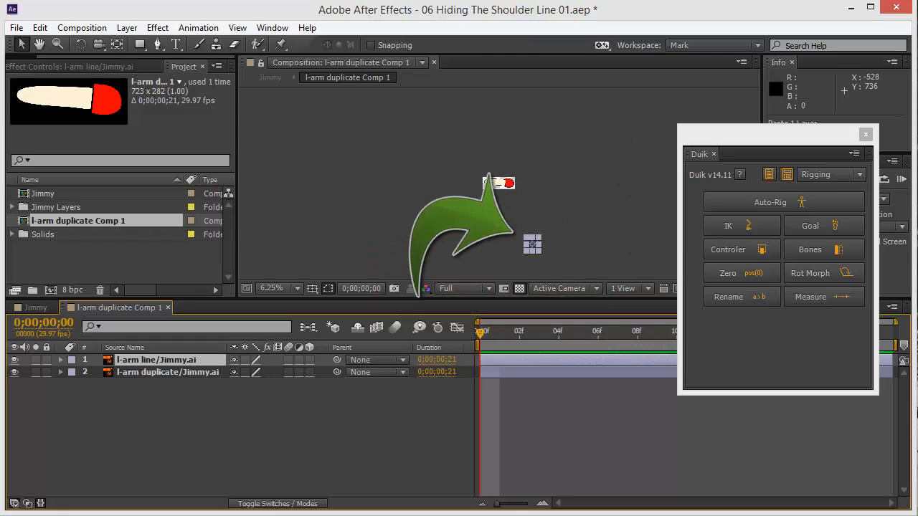
{"action": "key", "text": "period"}
{"action": "key", "text": "period"}
{"action": "key", "text": "period"}
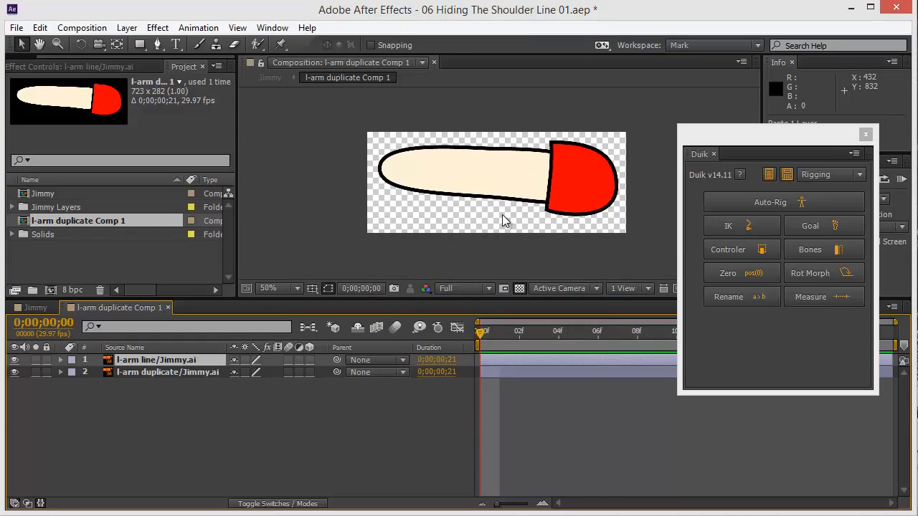
{"action": "key", "text": "comma"}
{"action": "key", "text": "comma"}
{"action": "key", "text": "comma"}
{"action": "key", "text": "comma"}
{"action": "key", "text": "comma"}
{"action": "key", "text": "comma"}
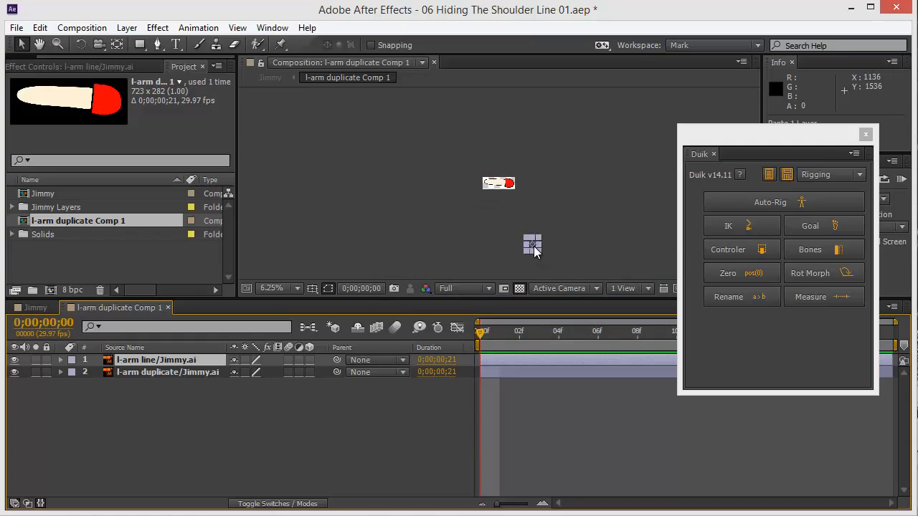
{"action": "left_click_drag", "start_coordinate": [531, 245], "coordinate": [509, 186]}
{"action": "key", "text": "period"}
{"action": "key", "text": "period"}
{"action": "key", "text": "period"}
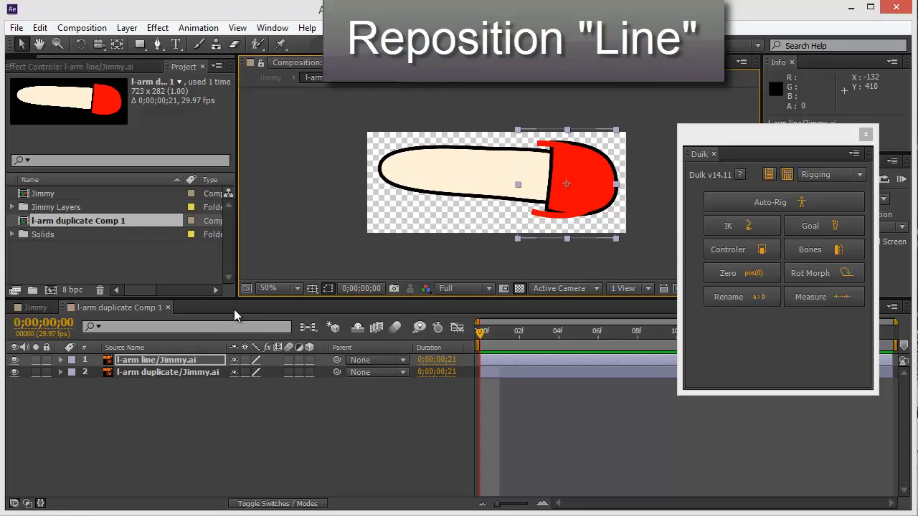
Step: Reduce the opacity of both the l-arm line and l-arm duplicate layers to 54%
{"action": "left_click", "coordinate": [175, 372], "text": "shift"}
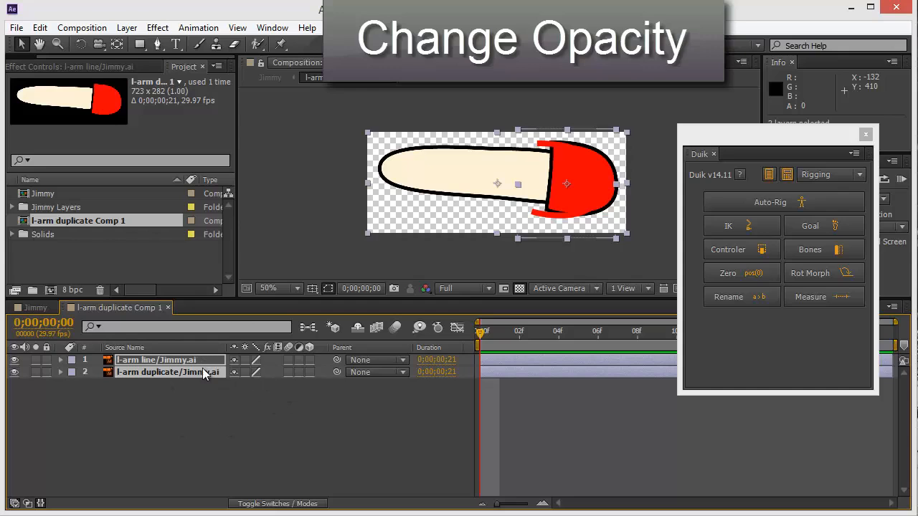
{"action": "key", "text": "t"}
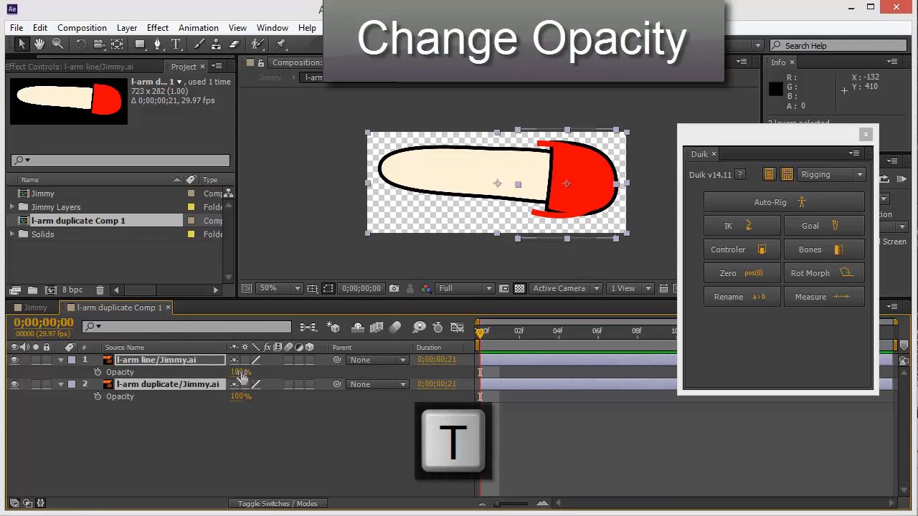
{"action": "left_click_drag", "start_coordinate": [239, 371], "coordinate": [207, 374]}
{"action": "left_click", "coordinate": [495, 258]}
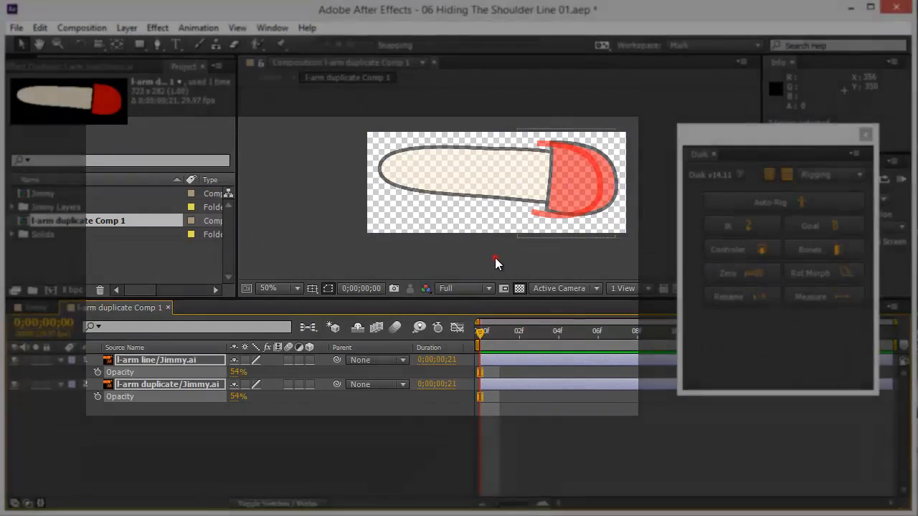
Step: Move the l-arm line over the sleeve's curved black outline in the enlarged composition view, and close the Duik panel
{"action": "left_click_drag", "start_coordinate": [550, 210], "coordinate": [563, 209]}
{"action": "key", "text": "grave"}
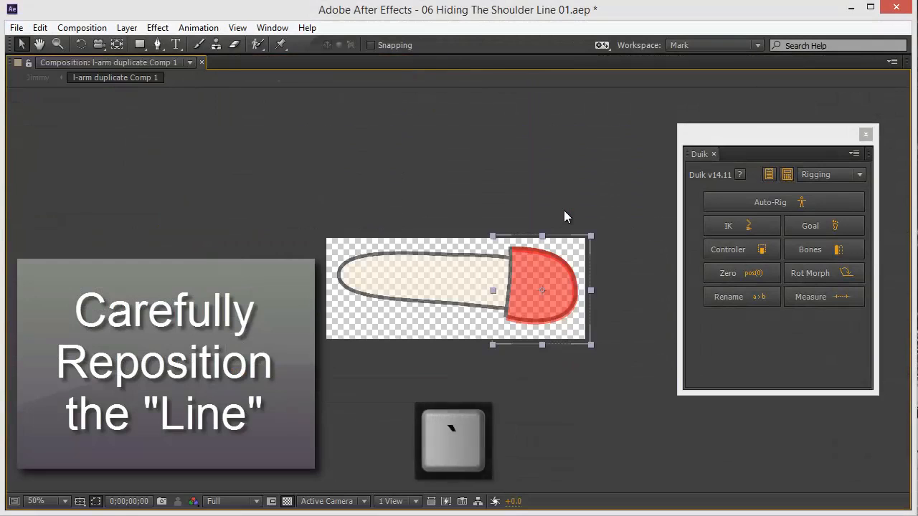
{"action": "scroll", "coordinate": [557, 307], "scroll_direction": "up", "scroll_amount": 2}
{"action": "key", "text": "space"}
{"action": "left_click_drag", "start_coordinate": [571, 279], "coordinate": [344, 291]}
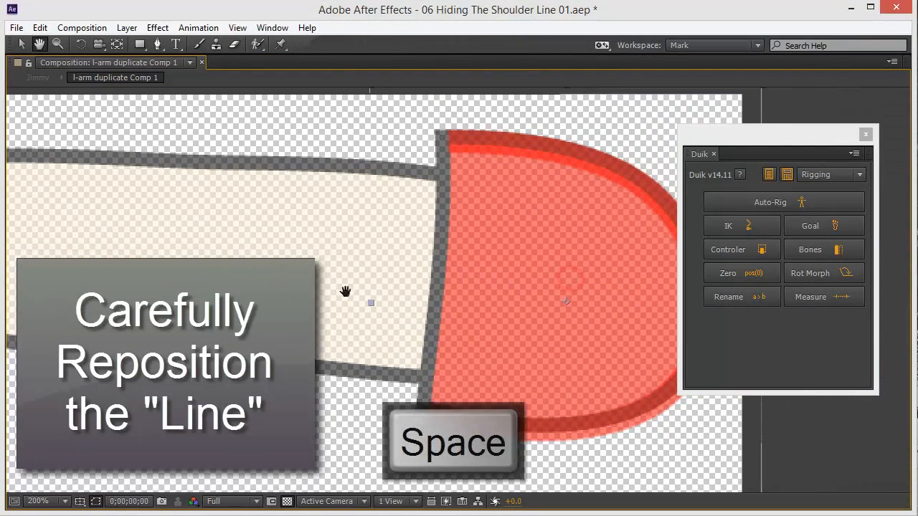
{"action": "left_click", "coordinate": [865, 135]}
{"action": "left_click_drag", "start_coordinate": [578, 306], "coordinate": [582, 301]}
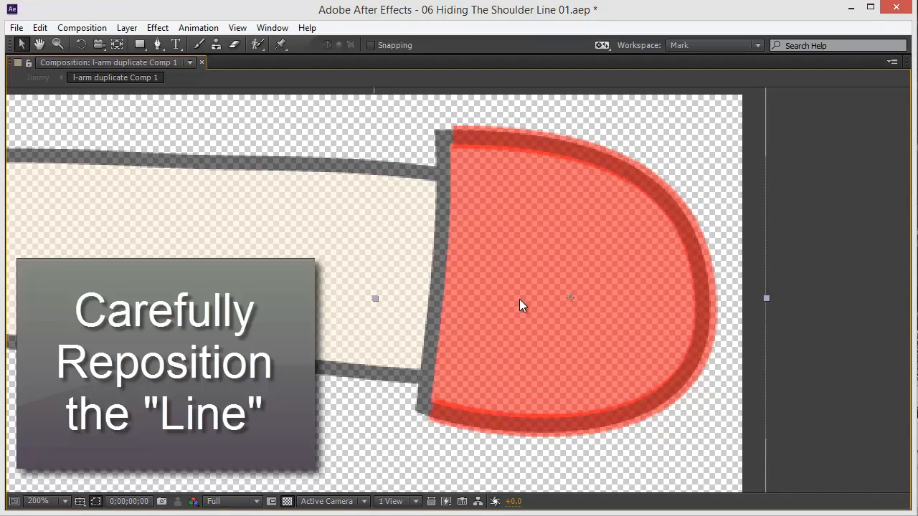
Step: Nudge the l-arm line slightly left to cover the sleeve outline evenly, and restore the normal workspace layout
{"action": "key", "text": "Left"}
{"action": "key", "text": "Left"}
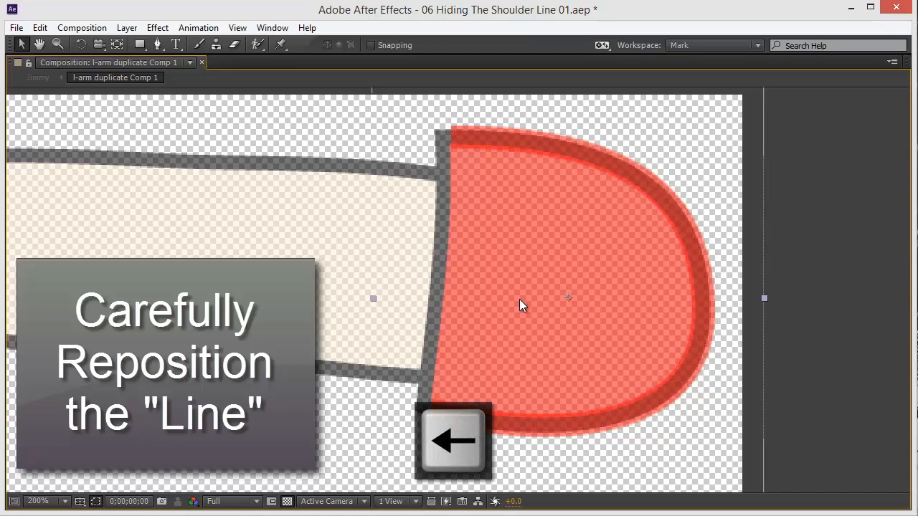
{"action": "key", "text": "Left"}
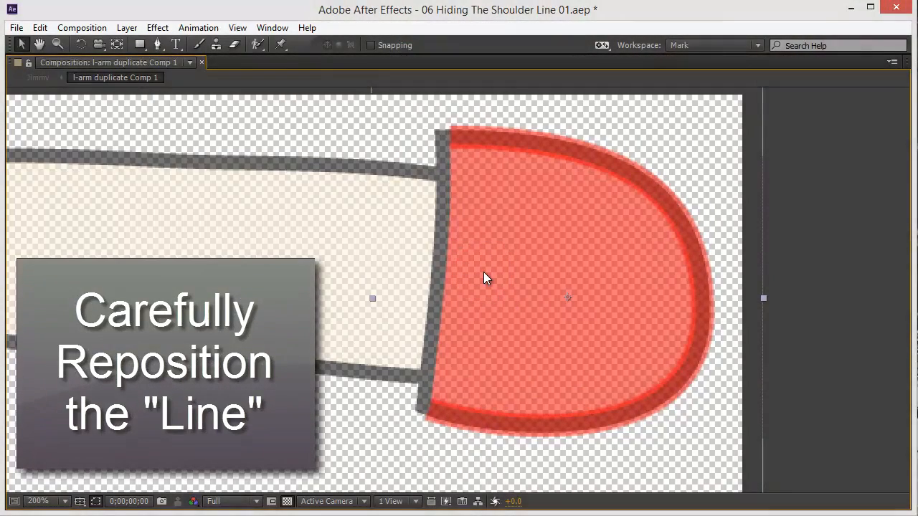
{"action": "scroll", "coordinate": [483, 271], "scroll_direction": "down", "scroll_amount": 1}
{"action": "key", "text": "grave"}
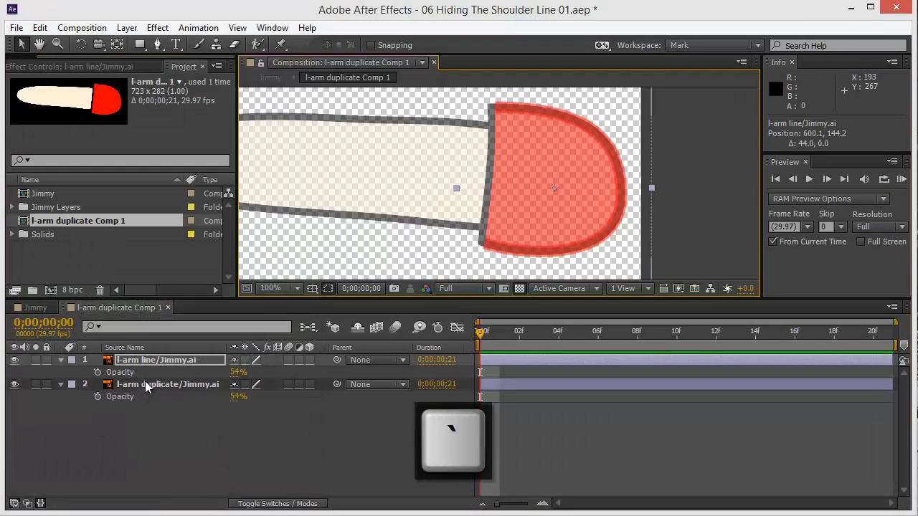
Step: Delete the l-arm duplicate artwork layer, set the l-arm line's opacity to 100%, and close the pre-composition
{"action": "left_click", "coordinate": [145, 385]}
{"action": "key", "text": "Delete"}
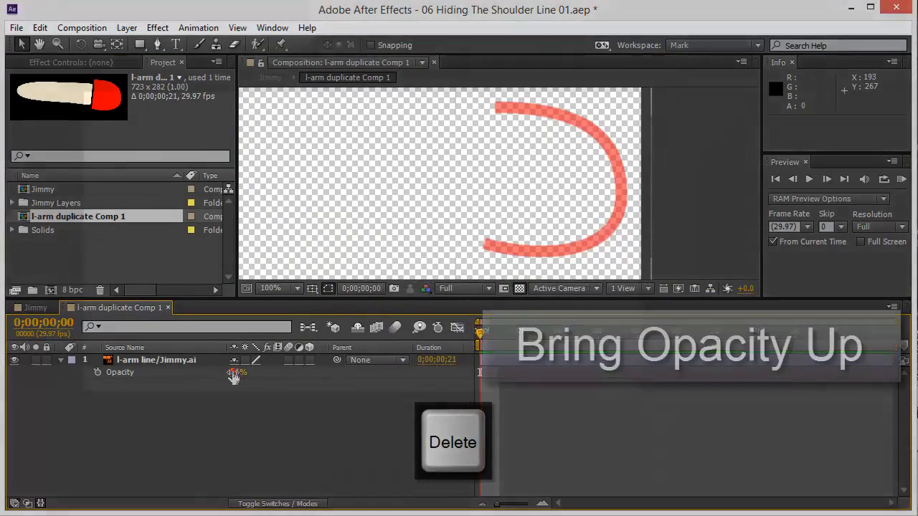
{"action": "left_click_drag", "start_coordinate": [236, 372], "coordinate": [302, 379]}
{"action": "left_click", "coordinate": [251, 439]}
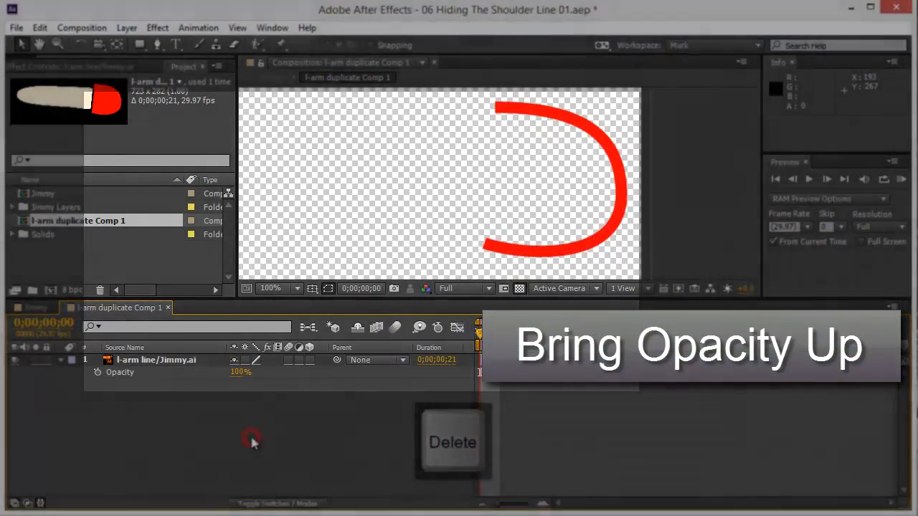
{"action": "left_click", "coordinate": [168, 308]}
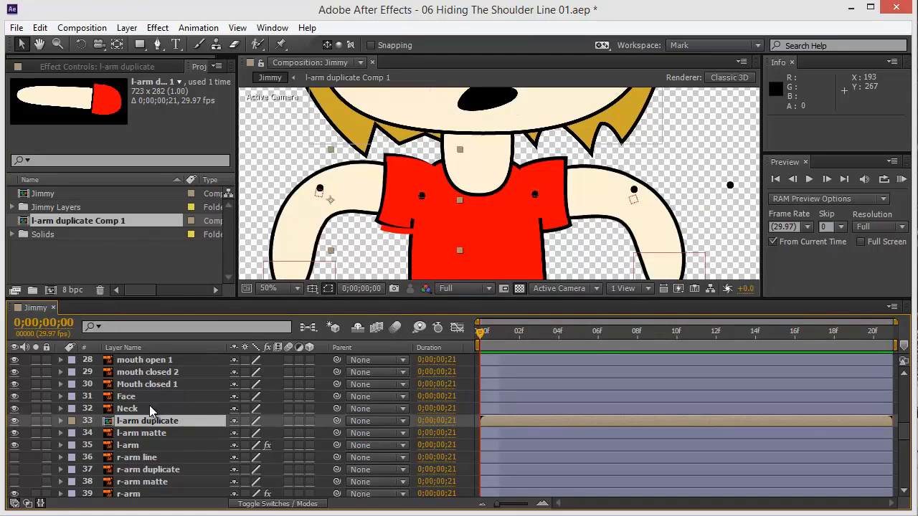
Step: Copy the Puppet effect from the l-arm layer and paste it onto the l-arm duplicate layer
{"action": "left_click", "coordinate": [134, 448]}
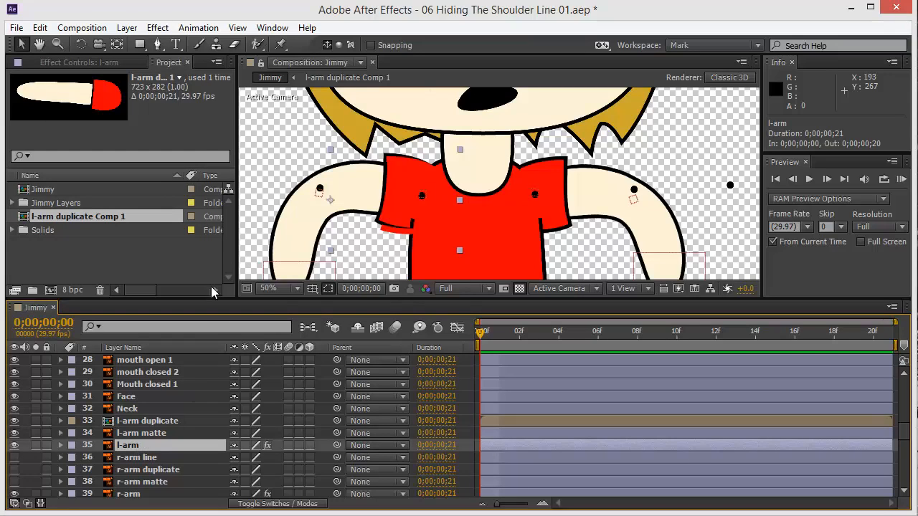
{"action": "left_click", "coordinate": [89, 63]}
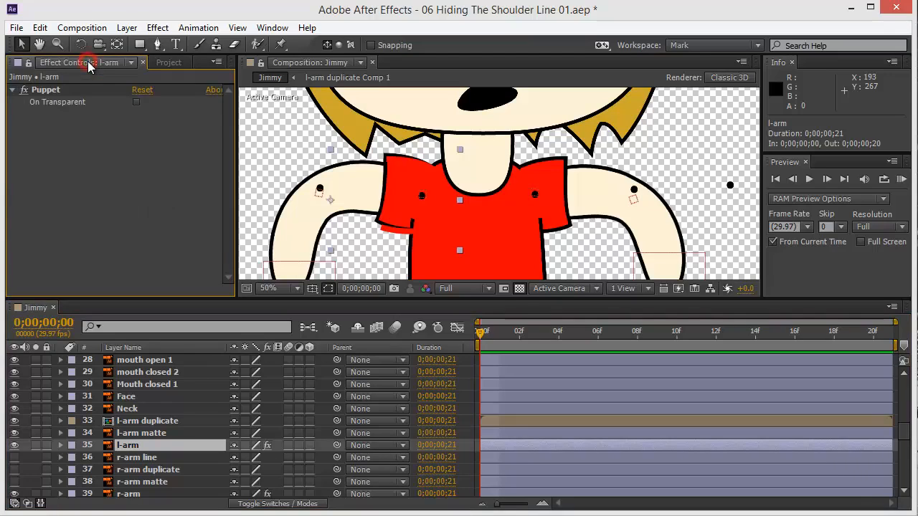
{"action": "left_click", "coordinate": [50, 91]}
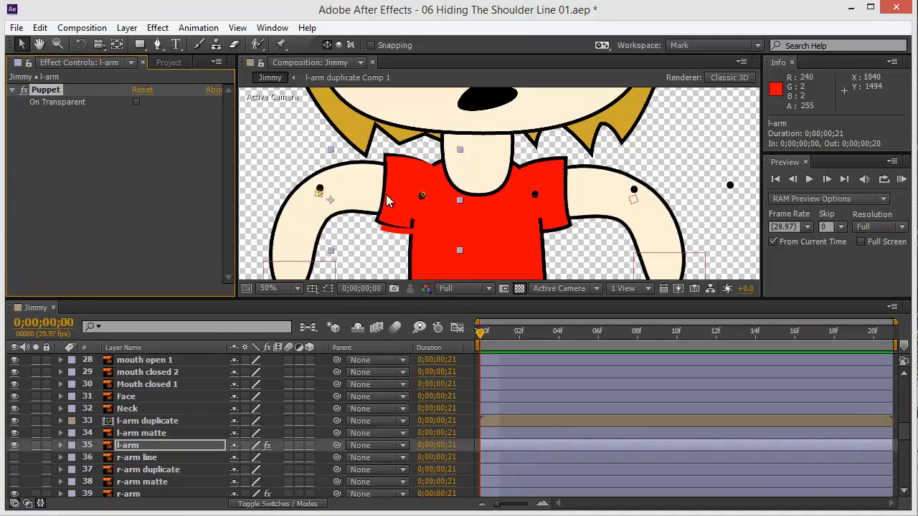
{"action": "left_click_drag", "start_coordinate": [363, 214], "coordinate": [397, 173]}
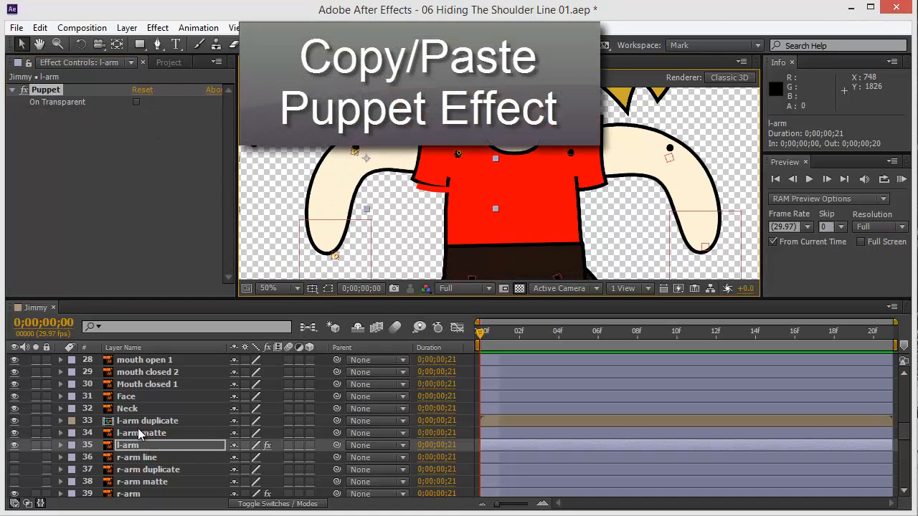
{"action": "left_click", "coordinate": [51, 94]}
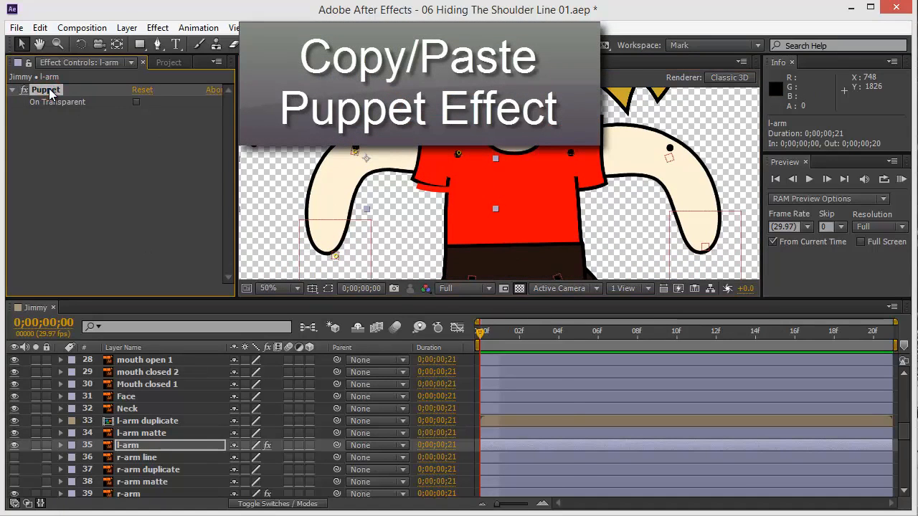
{"action": "key", "text": "ctrl+c"}
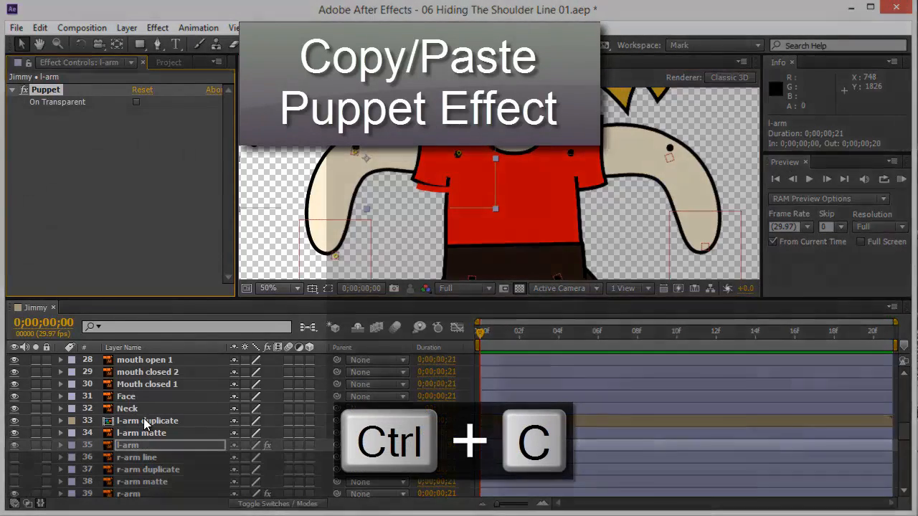
{"action": "left_click", "coordinate": [146, 422]}
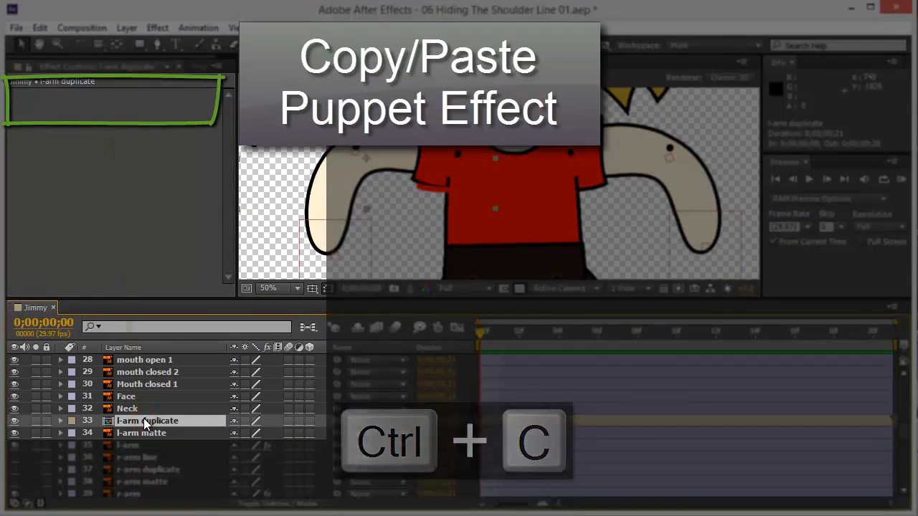
{"action": "key", "text": "ctrl+v"}
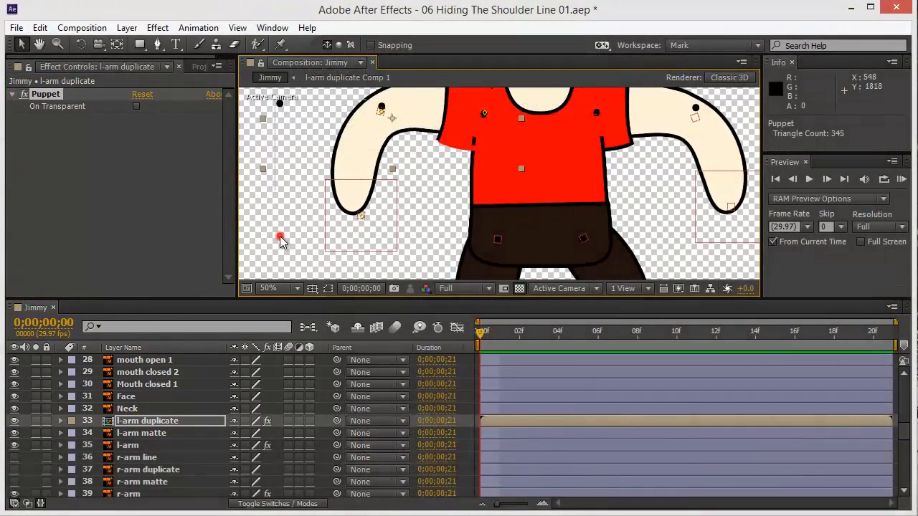
Step: Delete the PINS AND LINES guide layer from the Jimmy composition
{"action": "left_click", "coordinate": [280, 237]}
{"action": "left_click_drag", "start_coordinate": [346, 237], "coordinate": [316, 228]}
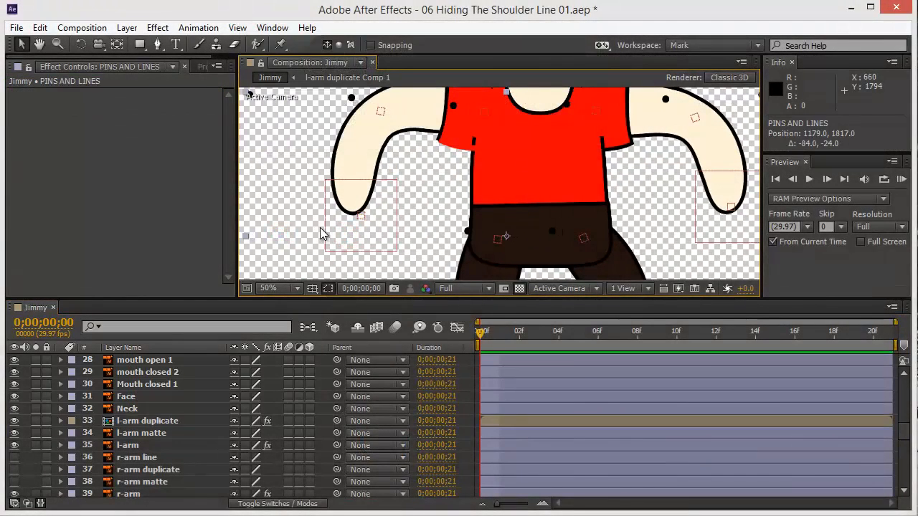
{"action": "key", "text": "ctrl+z"}
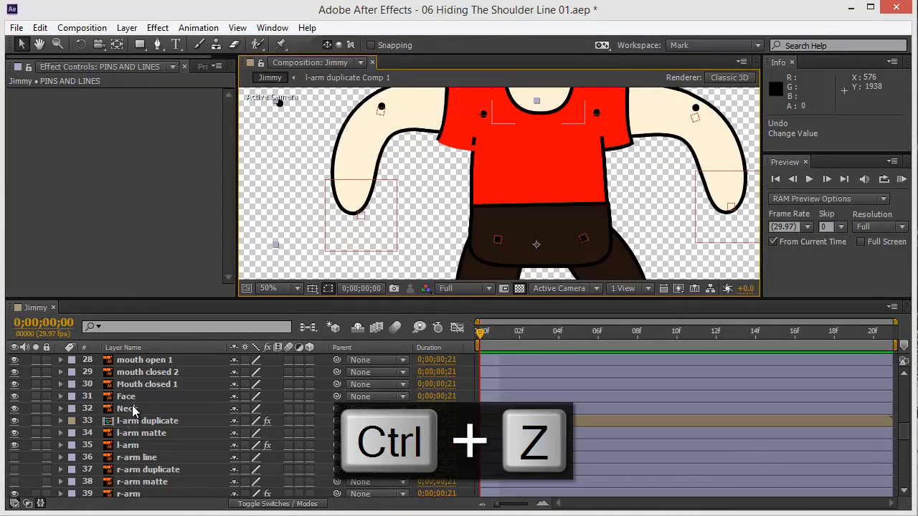
{"action": "left_click_drag", "start_coordinate": [289, 141], "coordinate": [282, 182]}
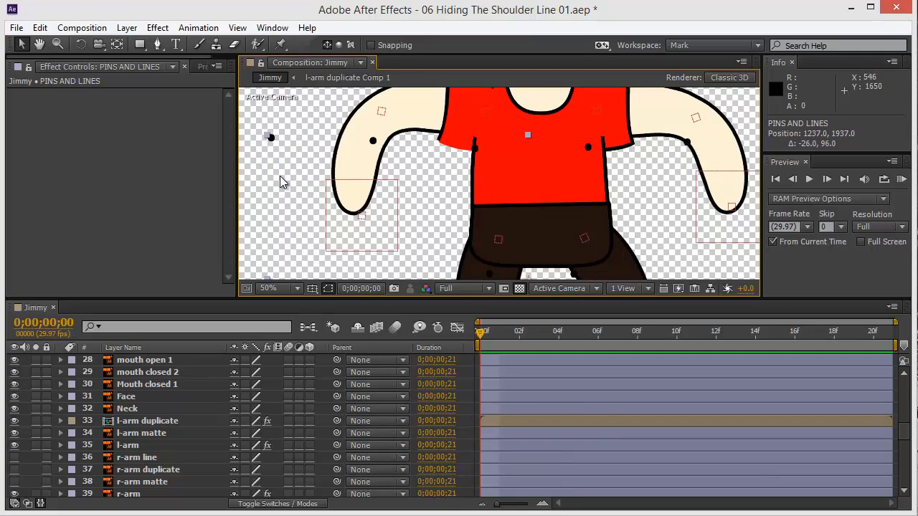
{"action": "key", "text": "Delete"}
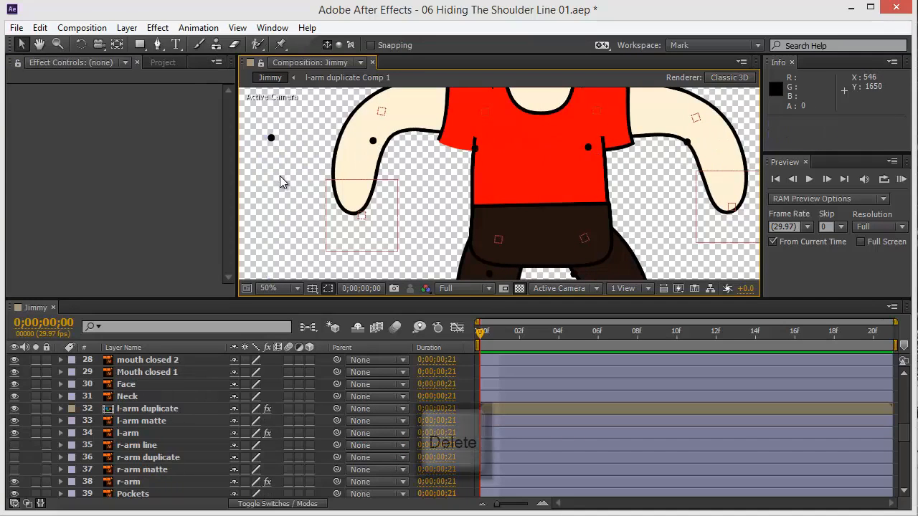
Step: Move the C_B_l-hand controller through several positions to test the left sleeve's bending, and undo the last move
{"action": "left_click", "coordinate": [359, 244]}
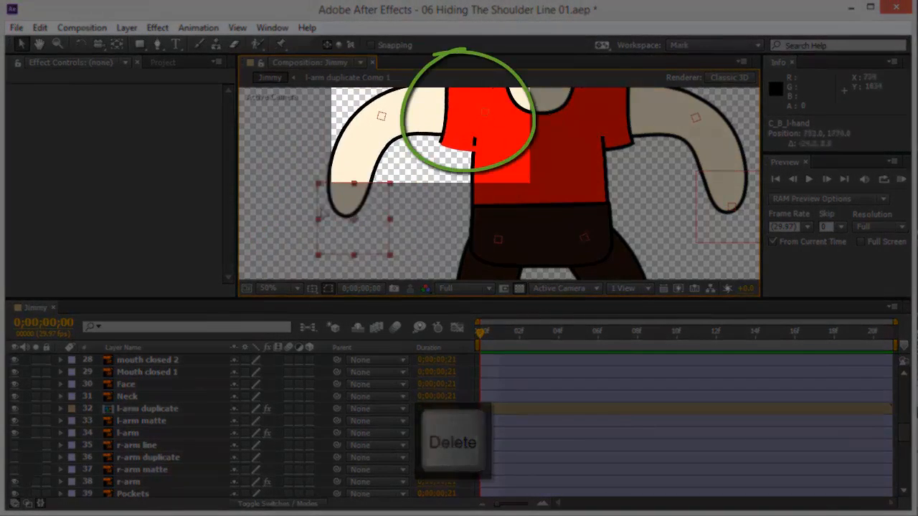
{"action": "left_click_drag", "start_coordinate": [347, 241], "coordinate": [309, 206]}
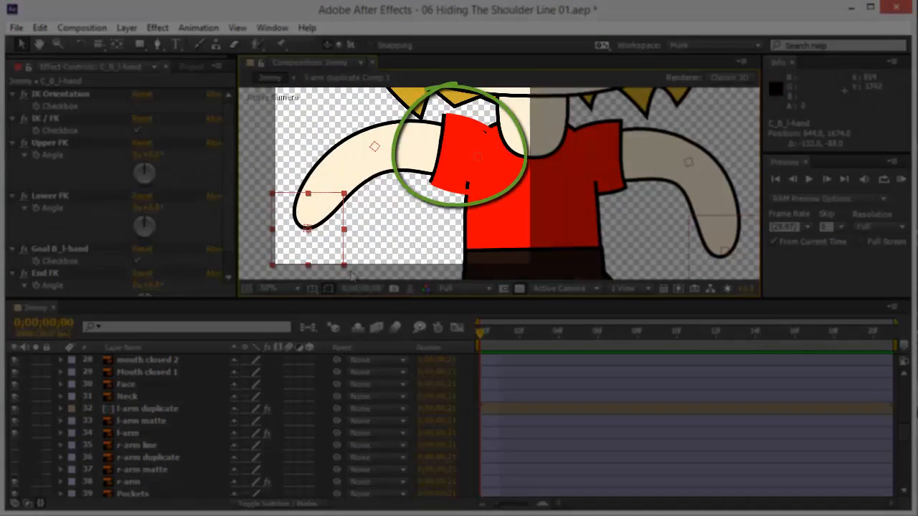
{"action": "left_click_drag", "start_coordinate": [301, 264], "coordinate": [304, 244]}
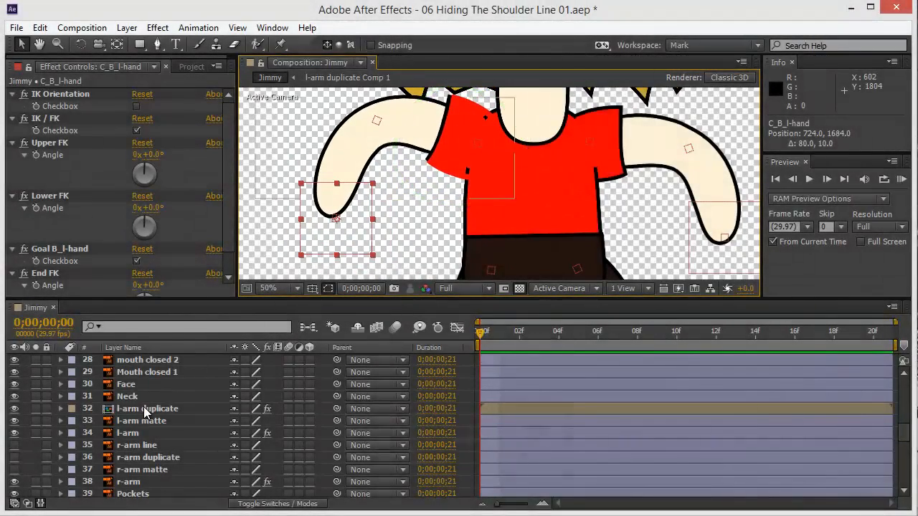
{"action": "key", "text": "ctrl+z"}
Step: Select the l-arm matte layer and display the blending mode and track matte settings for the layers
{"action": "left_click", "coordinate": [146, 408]}
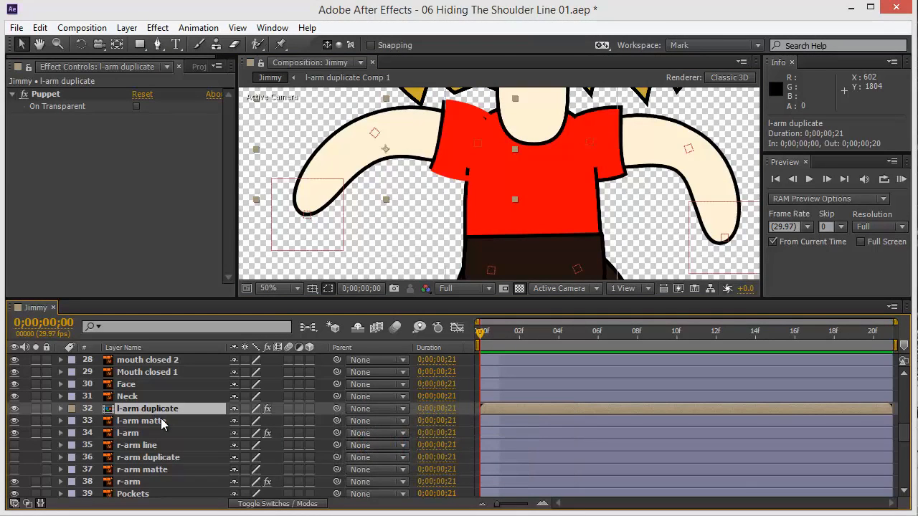
{"action": "left_click", "coordinate": [162, 424]}
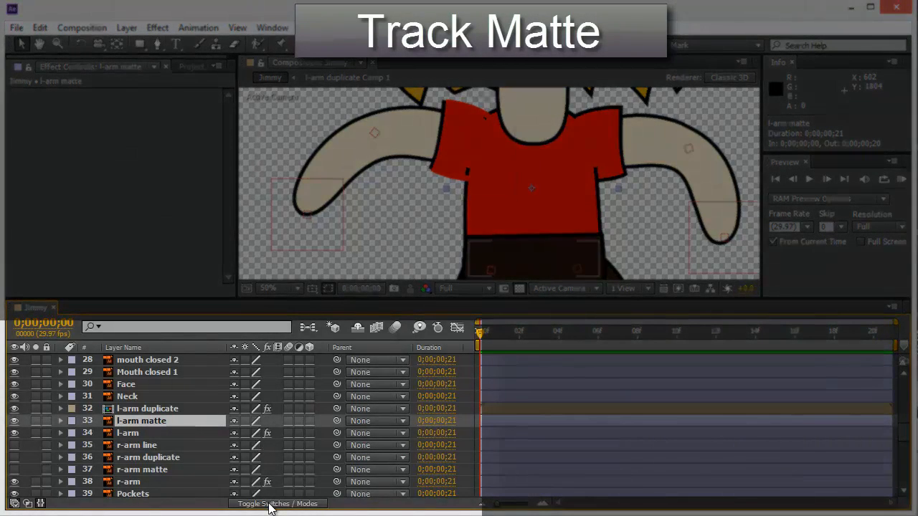
{"action": "left_click", "coordinate": [270, 504]}
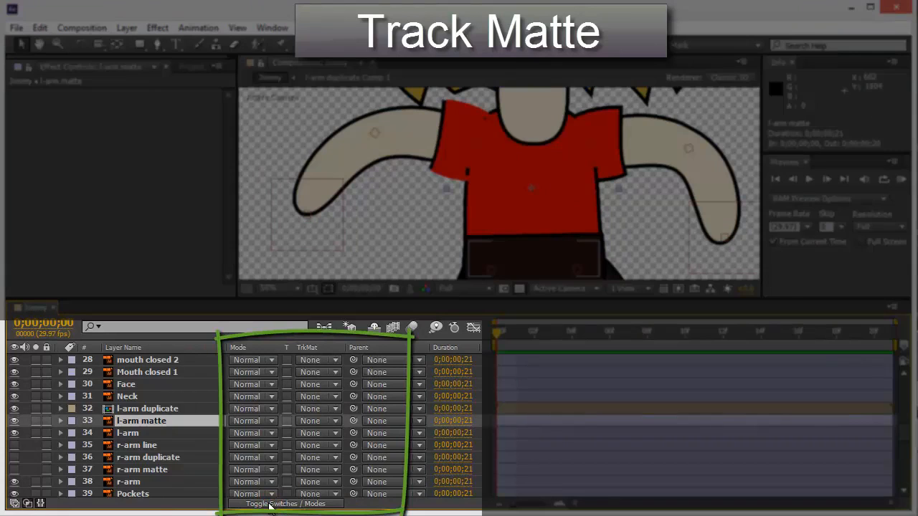
{"action": "left_click", "coordinate": [270, 504]}
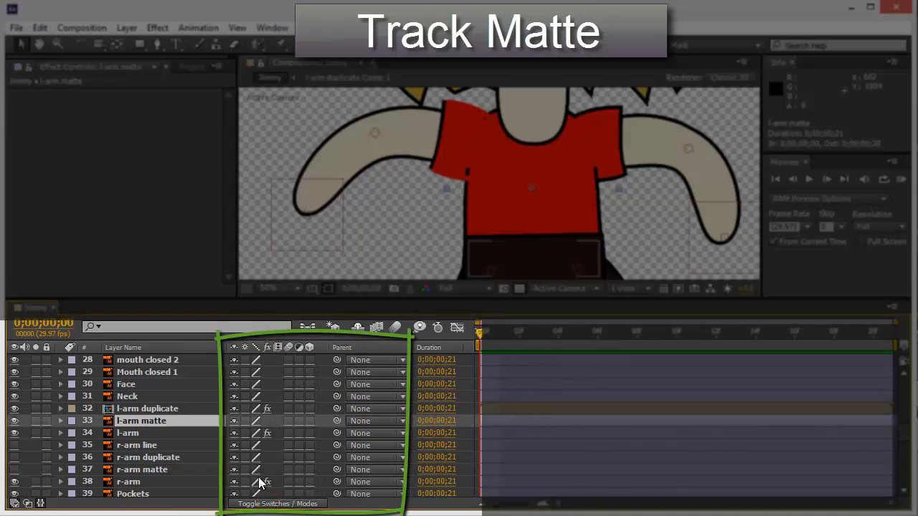
{"action": "left_click", "coordinate": [283, 505]}
{"action": "left_click", "coordinate": [283, 505]}
{"action": "left_click", "coordinate": [284, 504]}
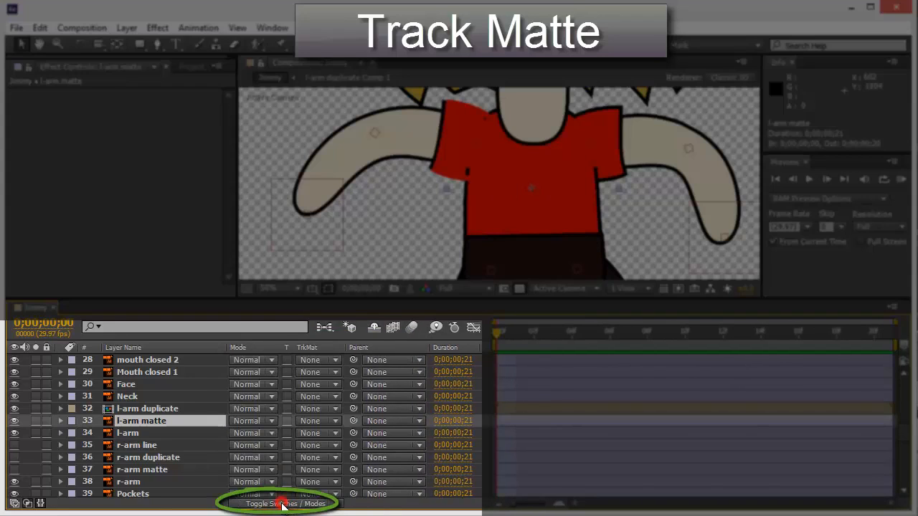
{"action": "left_click", "coordinate": [283, 505]}
{"action": "left_click", "coordinate": [283, 505]}
{"action": "left_click", "coordinate": [283, 504]}
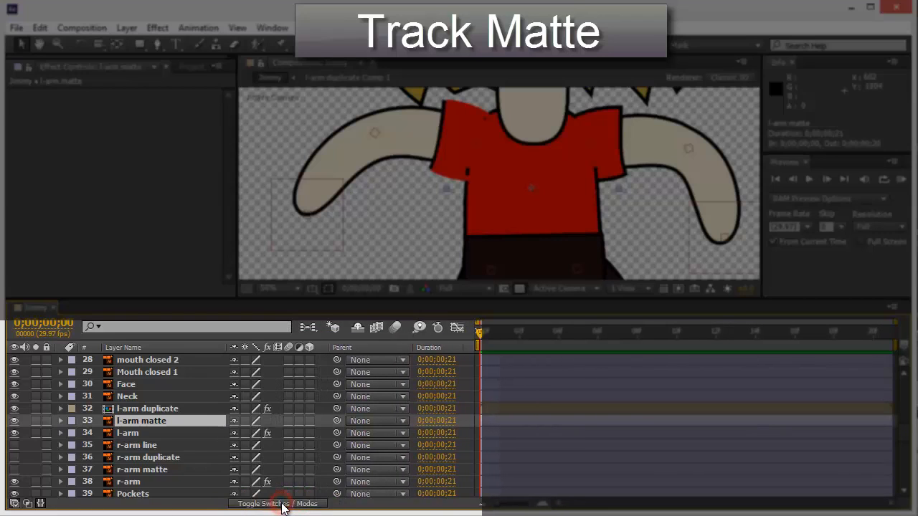
{"action": "left_click", "coordinate": [283, 504]}
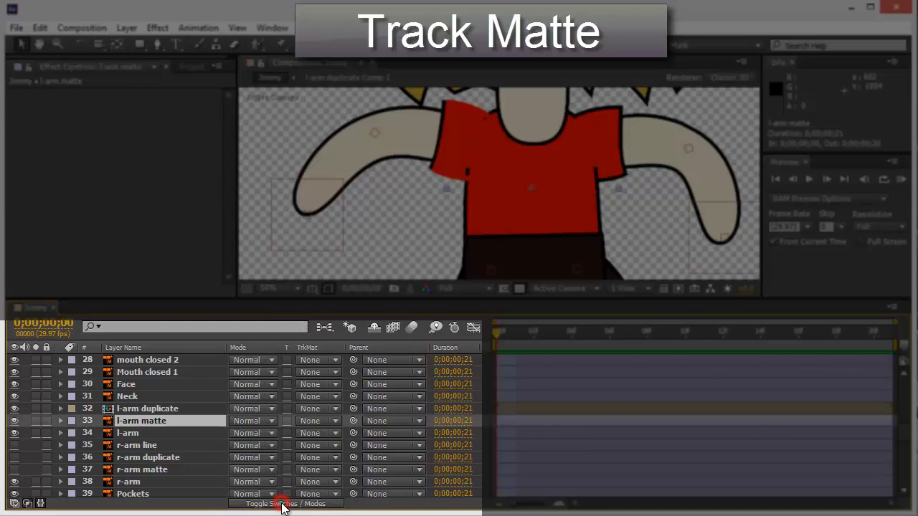
Step: Try Alpha Matte "l-arm duplicate" as the l-arm matte layer's track matte, and undo it
{"action": "left_click", "coordinate": [330, 421]}
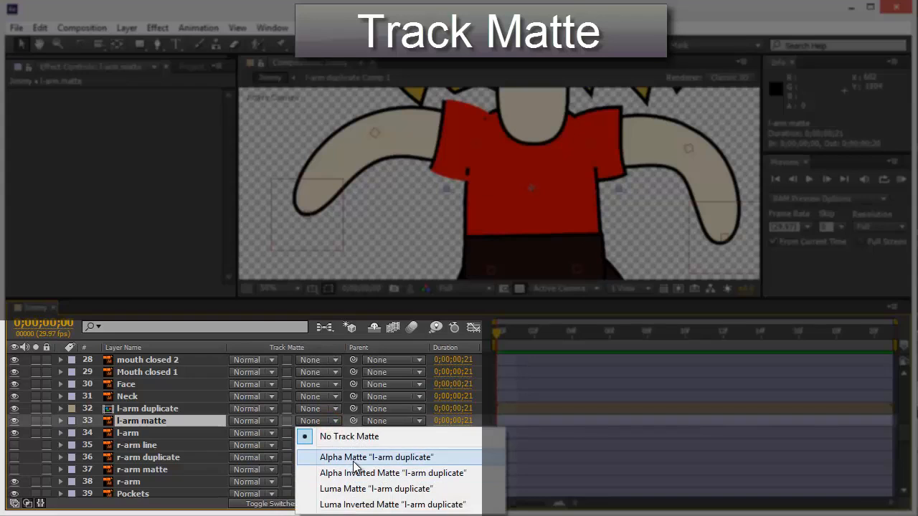
{"action": "left_click", "coordinate": [409, 460]}
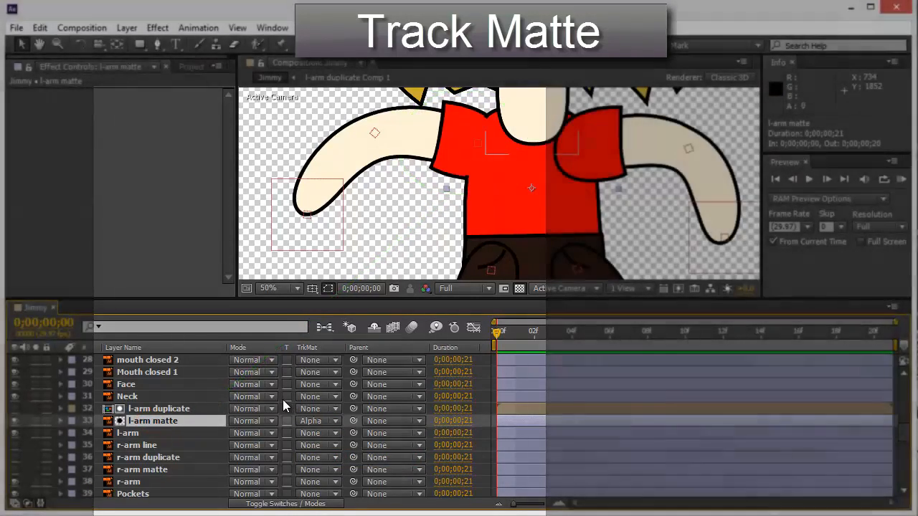
{"action": "key", "text": "ctrl+z"}
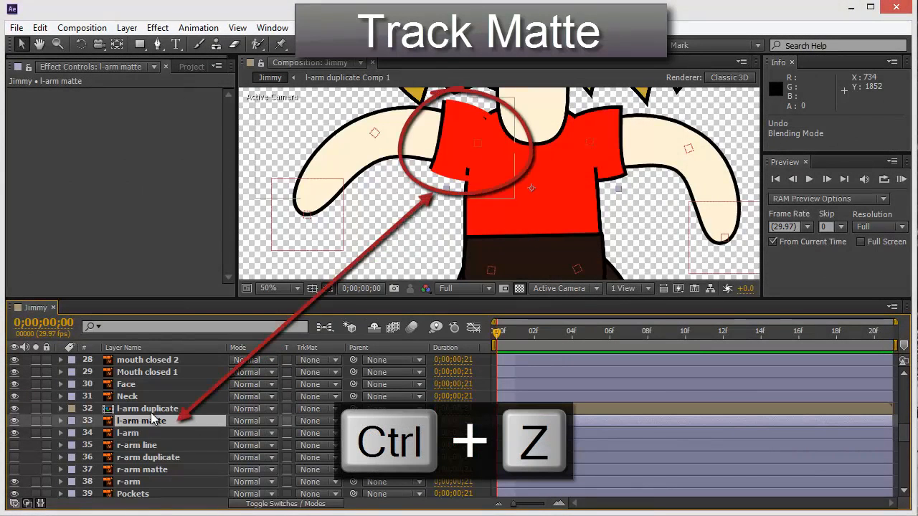
Step: Solo the l-arm matte layer briefly to inspect its artwork, and set its track matte to Alpha Matte "l-arm duplicate"
{"action": "left_click", "coordinate": [136, 423]}
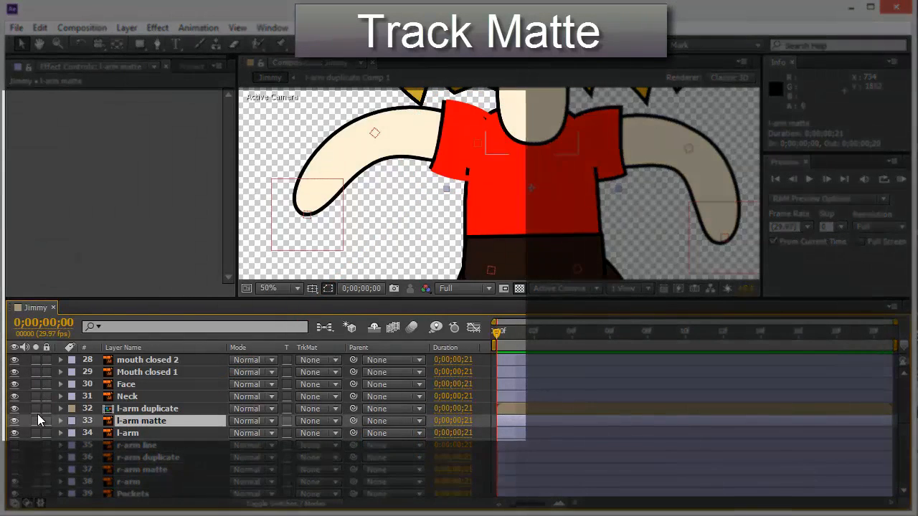
{"action": "left_click", "coordinate": [37, 421]}
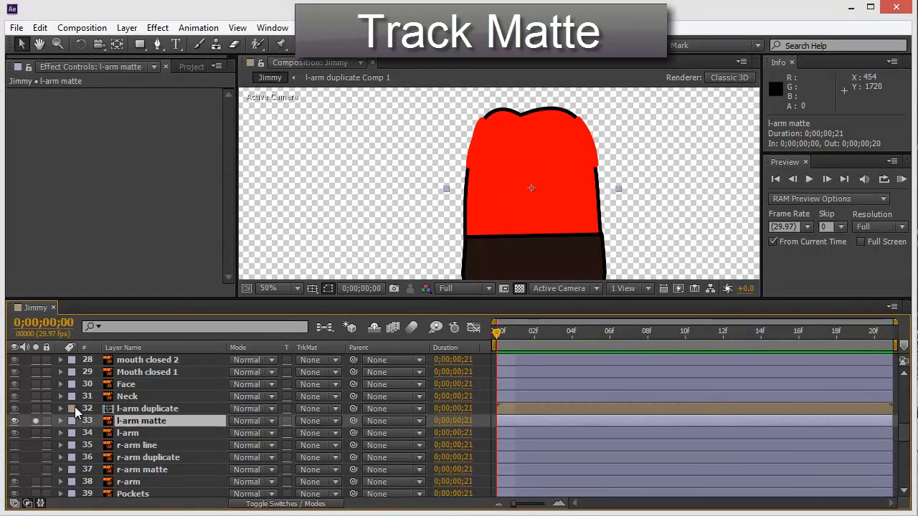
{"action": "left_click", "coordinate": [36, 421]}
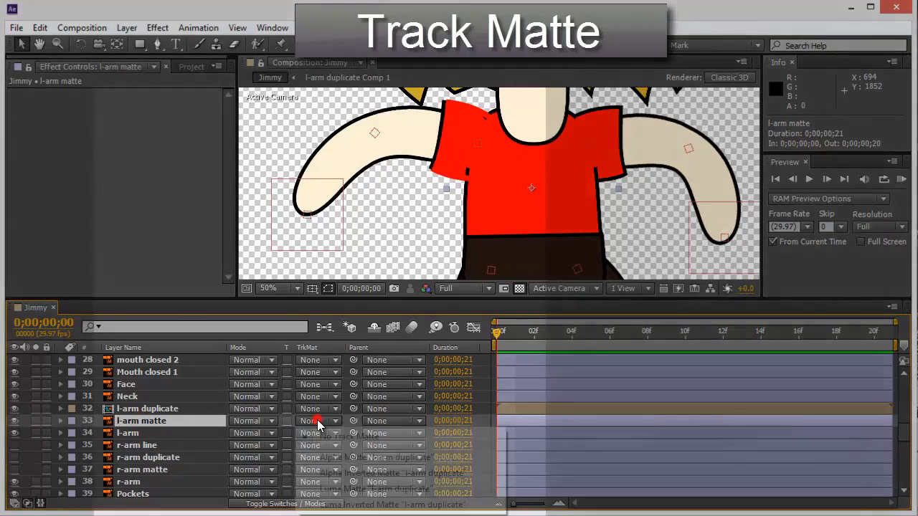
{"action": "left_click", "coordinate": [320, 424]}
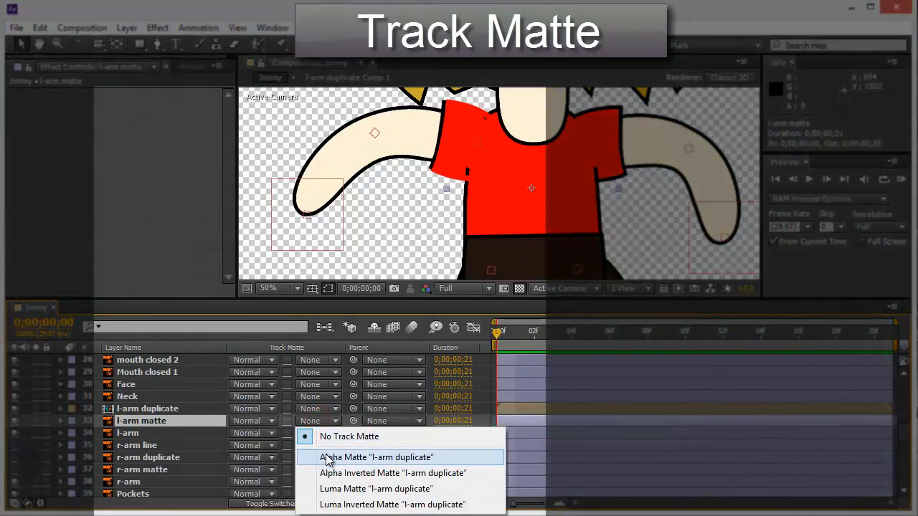
{"action": "left_click", "coordinate": [327, 456]}
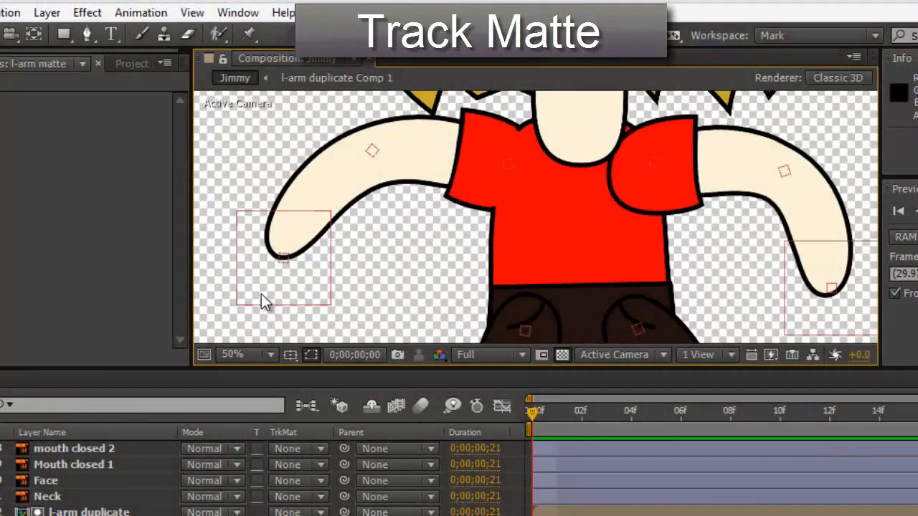
Step: Move the C_B_l-hand controller through several arm poses to test the matte, leaving it at about 516, 1480 with the arm outstretched
{"action": "left_click_drag", "start_coordinate": [261, 294], "coordinate": [431, 229]}
{"action": "left_click_drag", "start_coordinate": [327, 193], "coordinate": [309, 236]}
{"action": "left_click_drag", "start_coordinate": [424, 218], "coordinate": [459, 262]}
{"action": "left_click_drag", "start_coordinate": [363, 313], "coordinate": [292, 185]}
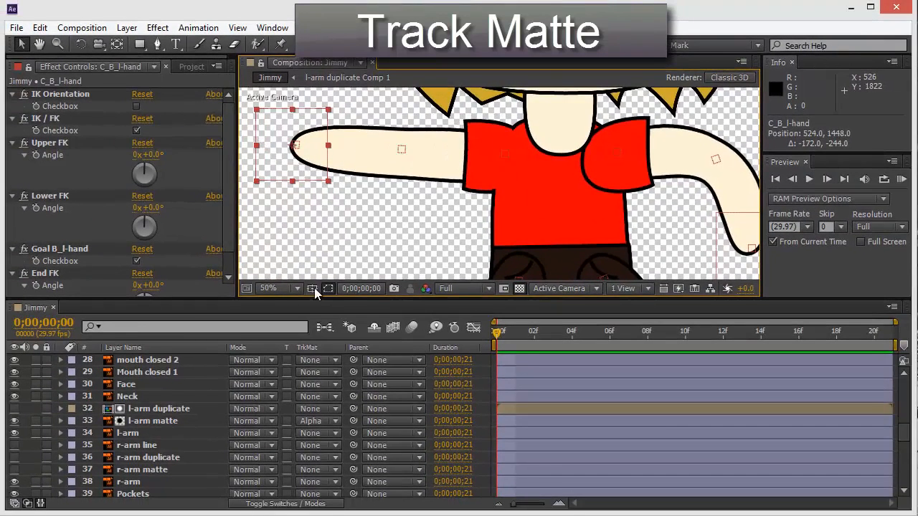
{"action": "scroll", "coordinate": [394, 204], "scroll_direction": "down", "scroll_amount": 2}
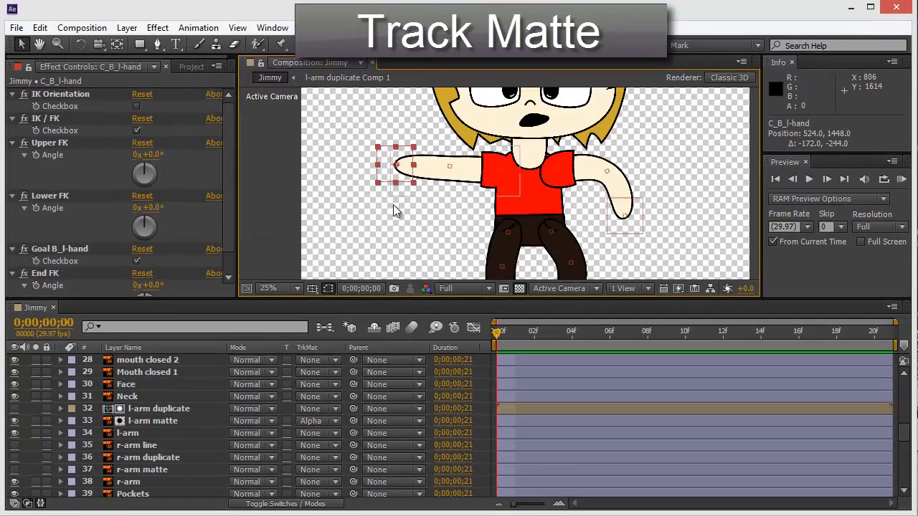
{"action": "left_click_drag", "start_coordinate": [393, 182], "coordinate": [392, 187]}
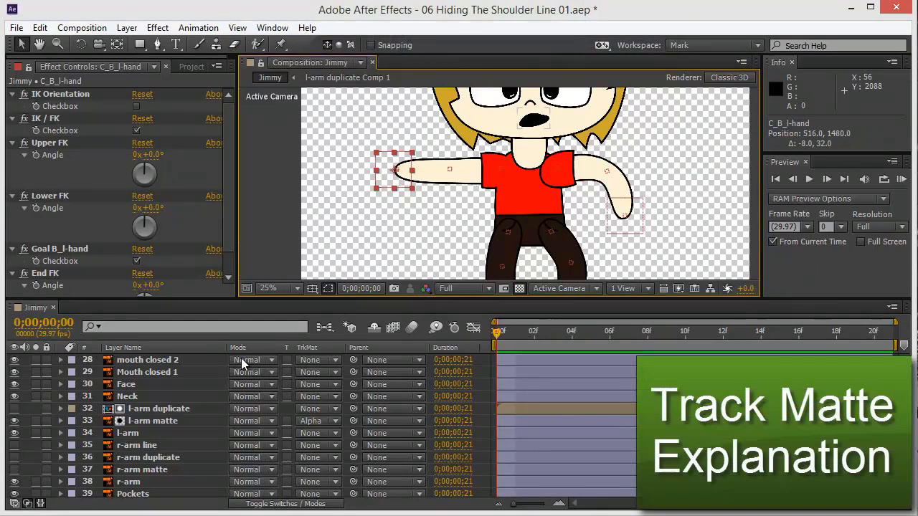
Step: Create a light gray 2500 × 2500 px solid layer in the Jimmy composition
{"action": "key", "text": "ctrl+y"}
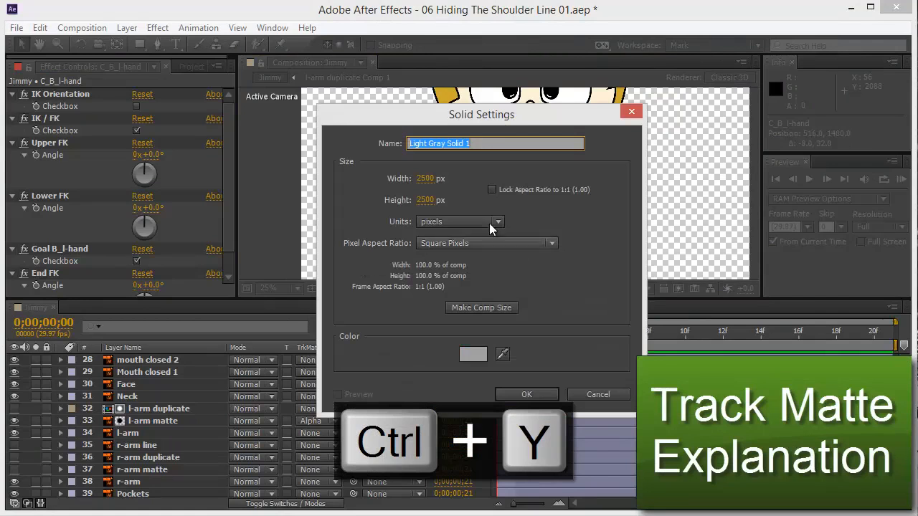
{"action": "left_click", "coordinate": [540, 394]}
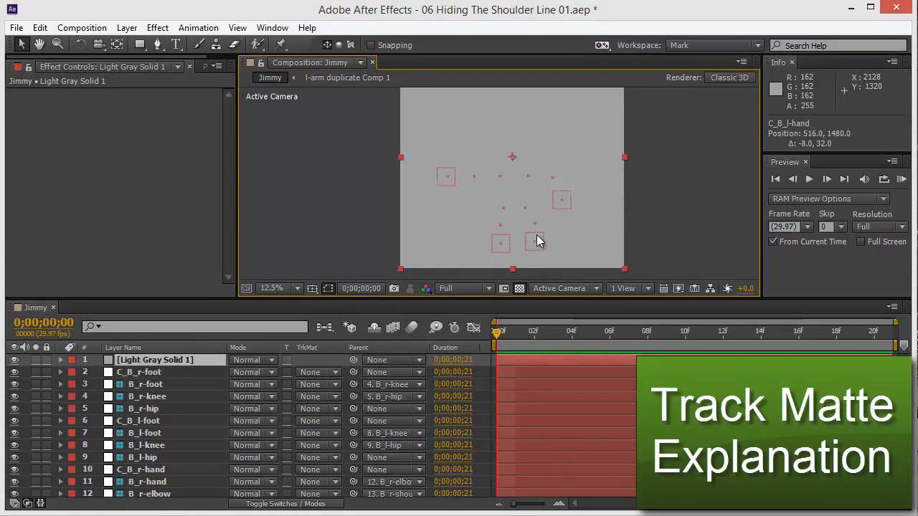
Step: Scale the light gray solid down to a narrow upright strip and place it across the left forearm at about 802, 1522
{"action": "left_click", "coordinate": [661, 185]}
{"action": "left_click", "coordinate": [608, 168]}
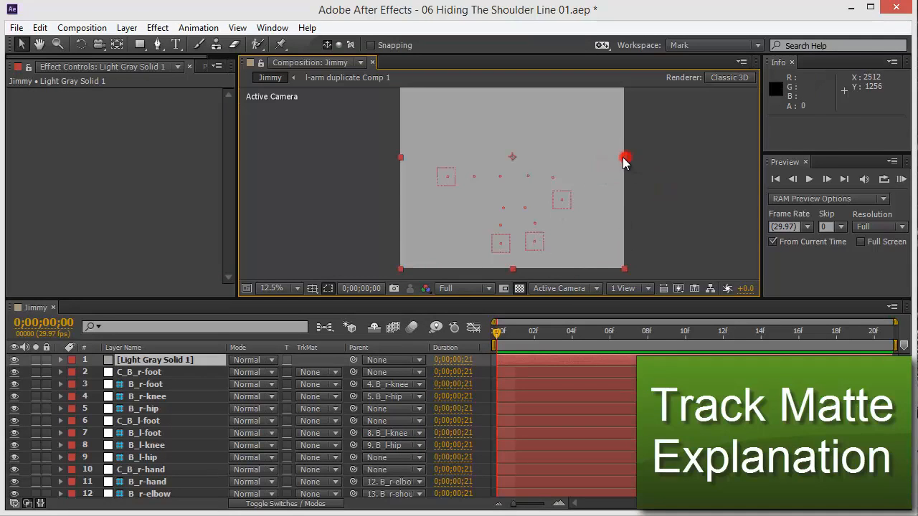
{"action": "left_click_drag", "start_coordinate": [624, 158], "coordinate": [532, 163]}
{"action": "left_click_drag", "start_coordinate": [521, 128], "coordinate": [484, 134]}
{"action": "left_click_drag", "start_coordinate": [498, 164], "coordinate": [488, 163]}
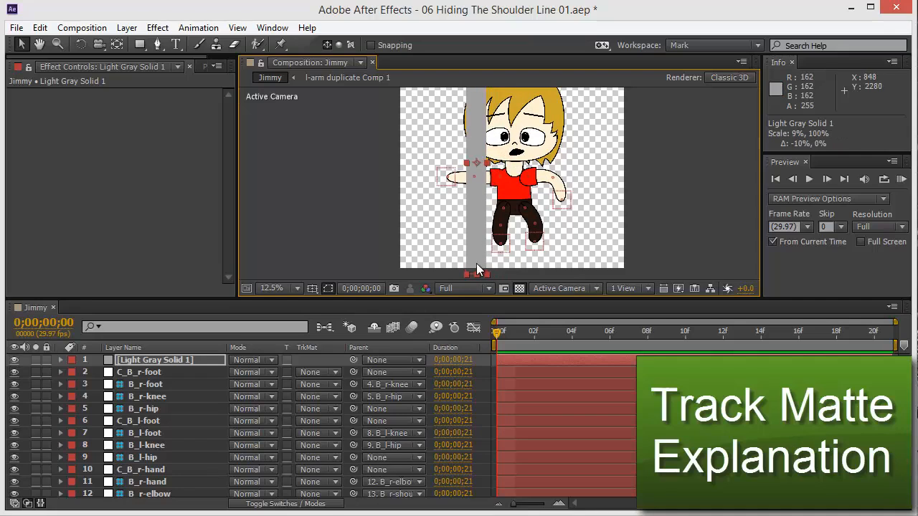
{"action": "left_click_drag", "start_coordinate": [477, 257], "coordinate": [479, 200]}
{"action": "left_click_drag", "start_coordinate": [481, 162], "coordinate": [474, 170]}
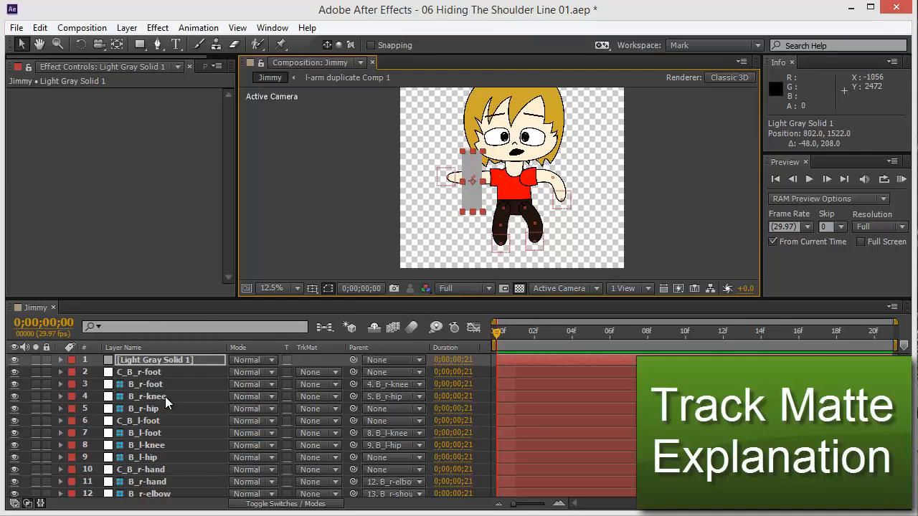
Step: Move the Light Gray Solid 1 layer down the layer stack to sit directly above the l-arm layer
{"action": "key", "text": "grave"}
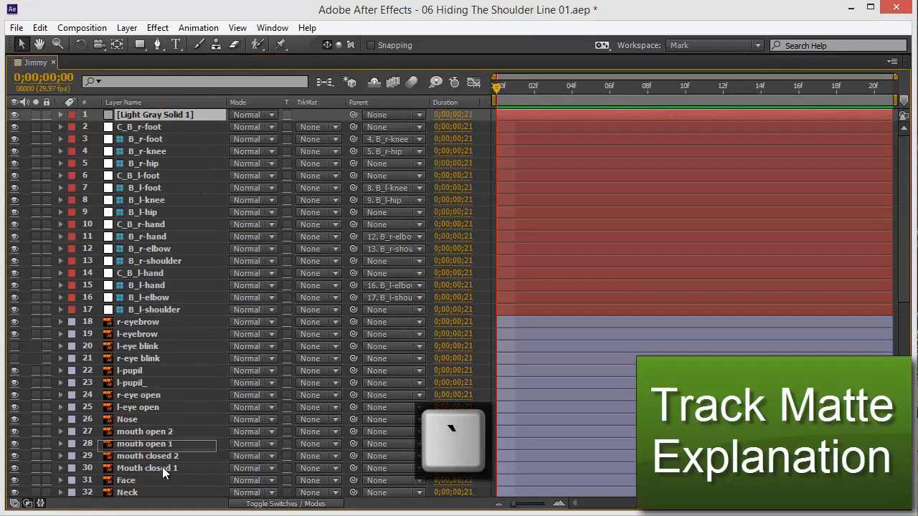
{"action": "scroll", "coordinate": [154, 480], "scroll_direction": "down", "scroll_amount": 5}
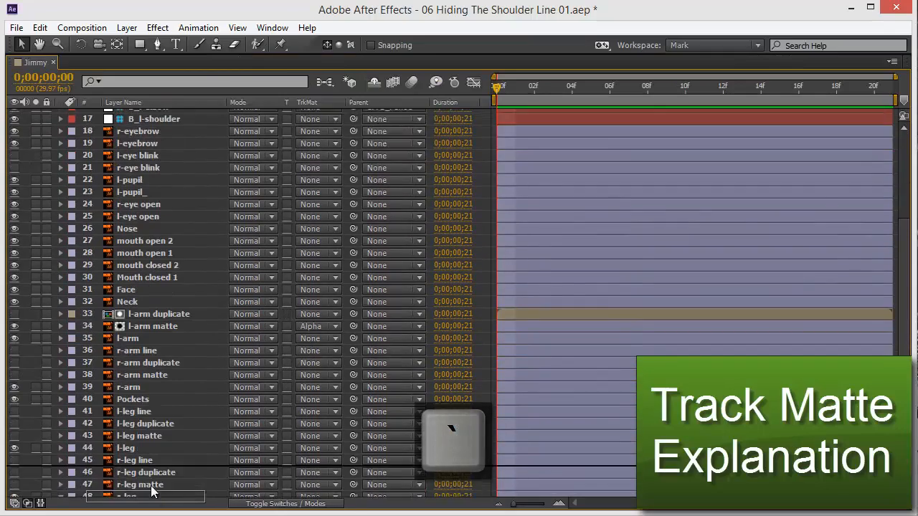
{"action": "left_click_drag", "start_coordinate": [151, 486], "coordinate": [145, 301]}
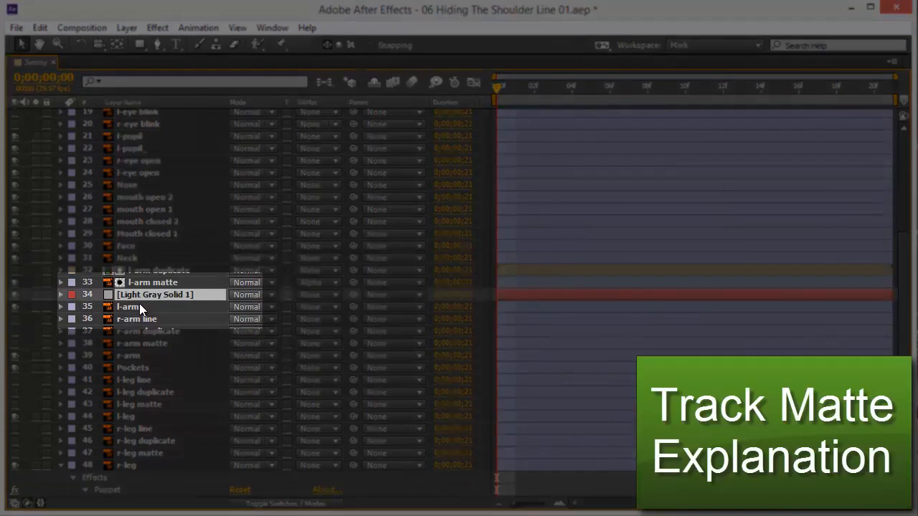
{"action": "key", "text": "grave"}
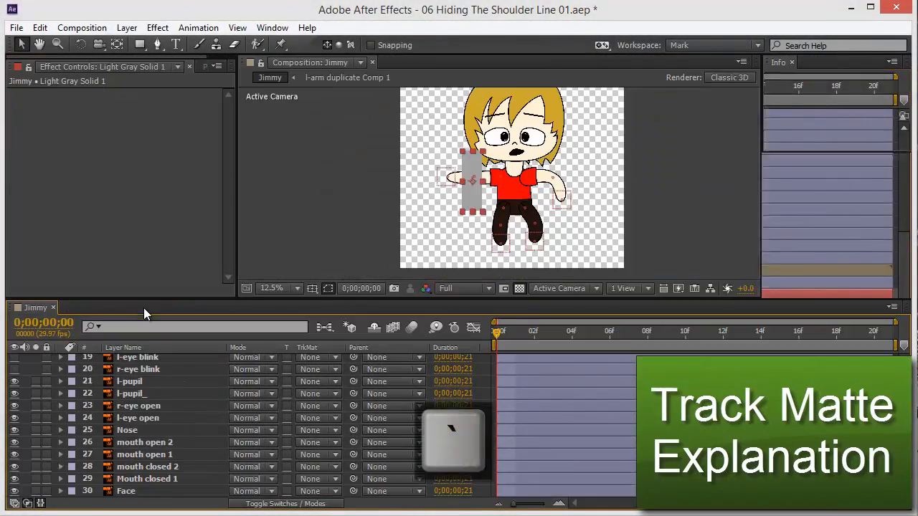
{"action": "scroll", "coordinate": [182, 416], "scroll_direction": "down", "scroll_amount": 4}
{"action": "scroll", "coordinate": [172, 428], "scroll_direction": "up", "scroll_amount": 1}
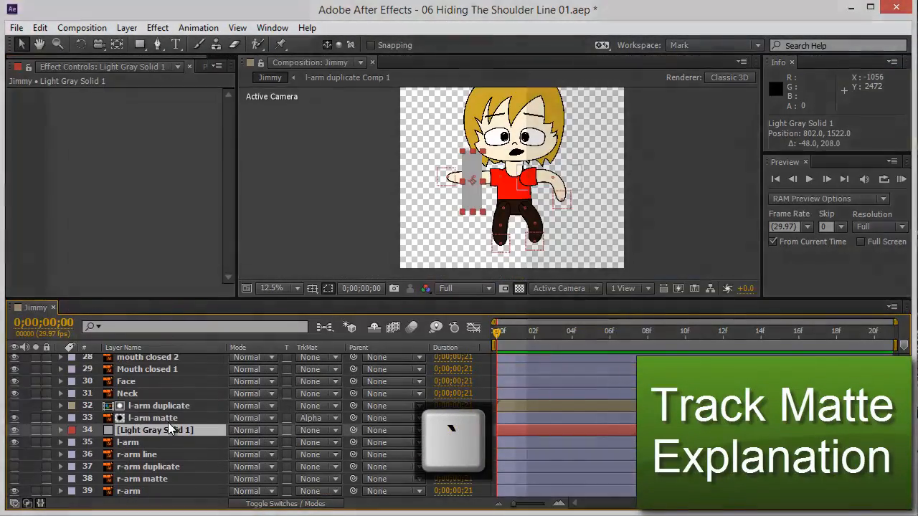
Step: Set the l-arm layer's track matte to Alpha Matte "[Light Gray Solid 1]" and view the arm closely at 25%
{"action": "left_click", "coordinate": [144, 443]}
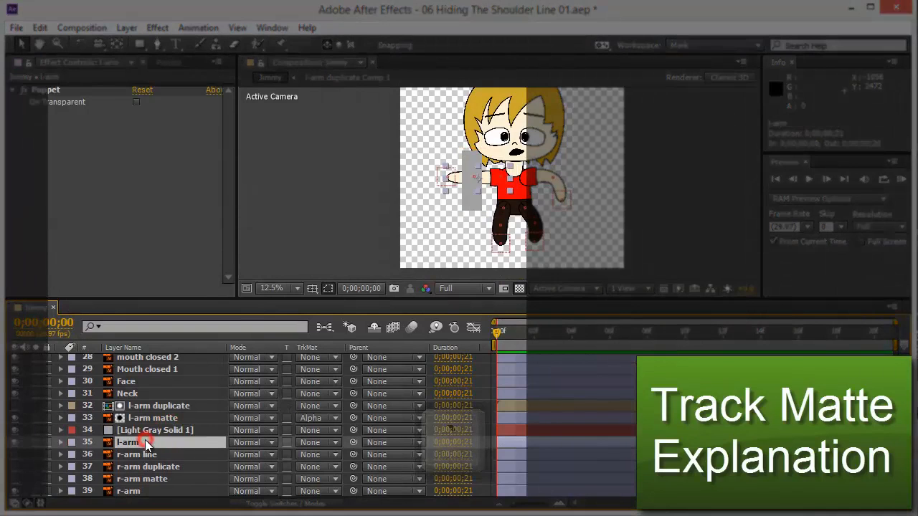
{"action": "left_click", "coordinate": [316, 442]}
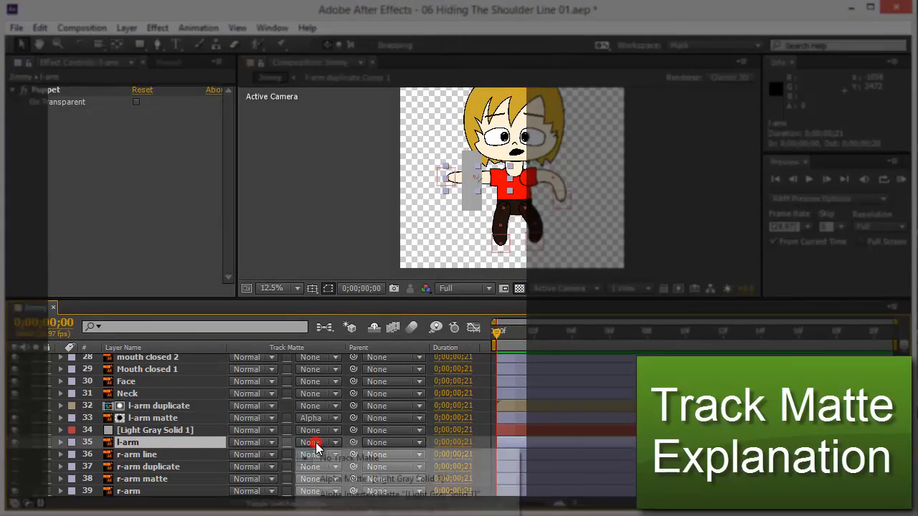
{"action": "left_click", "coordinate": [344, 480]}
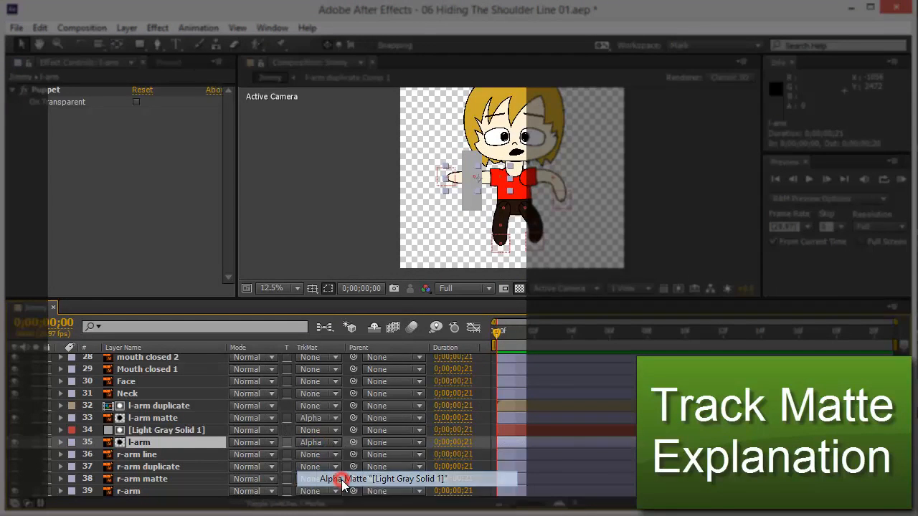
{"action": "key", "text": "period"}
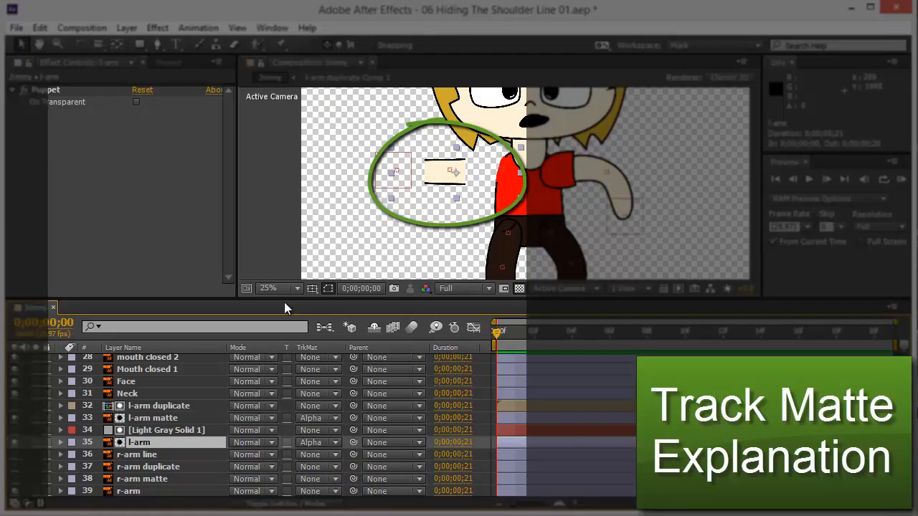
Step: Shift the light gray solid over the arm to test the matte, and undo the move
{"action": "left_click", "coordinate": [159, 430]}
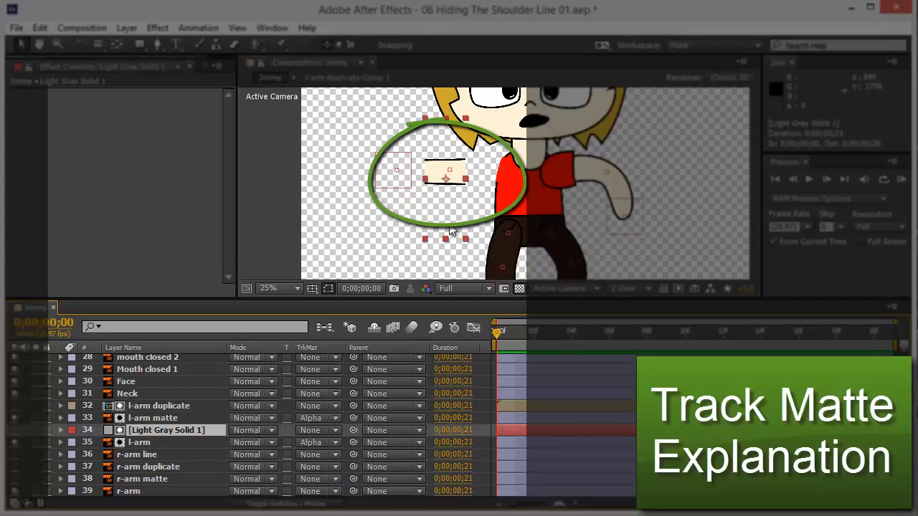
{"action": "mouse_move", "coordinate": [449, 230]}
{"action": "left_mouse_down"}
{"action": "mouse_move", "coordinate": [447, 220]}
{"action": "mouse_move", "coordinate": [424, 221]}
{"action": "mouse_move", "coordinate": [500, 215]}
{"action": "mouse_move", "coordinate": [423, 204]}
{"action": "mouse_move", "coordinate": [488, 215]}
{"action": "mouse_move", "coordinate": [429, 176]}
{"action": "mouse_move", "coordinate": [491, 190]}
{"action": "mouse_move", "coordinate": [443, 167]}
{"action": "mouse_move", "coordinate": [412, 167]}
{"action": "mouse_move", "coordinate": [460, 169]}
{"action": "mouse_move", "coordinate": [402, 169]}
{"action": "mouse_move", "coordinate": [509, 246]}
{"action": "mouse_move", "coordinate": [436, 228]}
{"action": "mouse_move", "coordinate": [513, 247]}
{"action": "mouse_move", "coordinate": [434, 226]}
{"action": "mouse_move", "coordinate": [484, 208]}
{"action": "mouse_move", "coordinate": [446, 212]}
{"action": "left_mouse_up"}
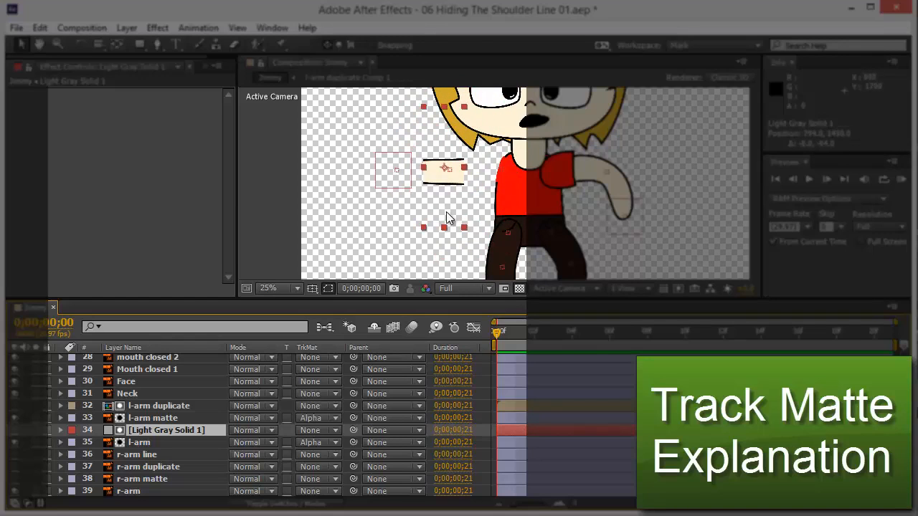
{"action": "key", "text": "ctrl+z"}
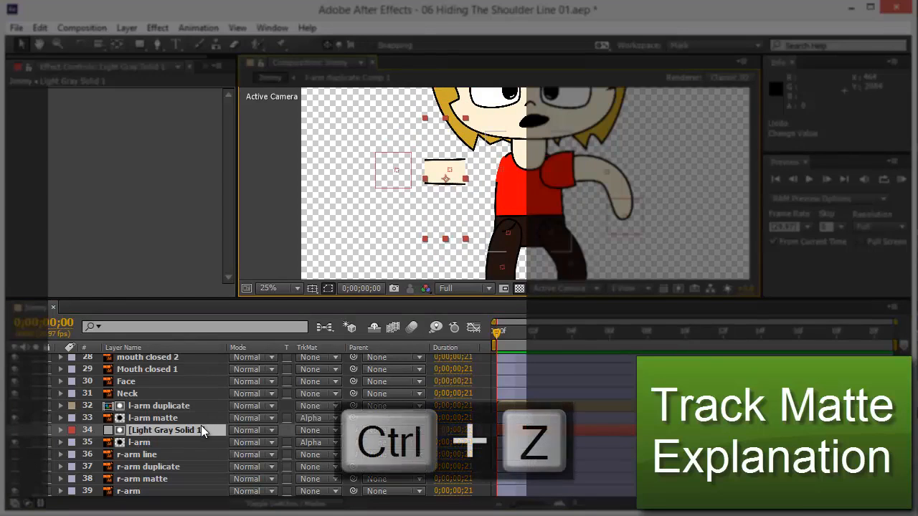
Step: Place Light Gray Solid 1 below l-arm, set its track matte to Alpha Matte from l-arm, and move it around the arm
{"action": "left_click_drag", "start_coordinate": [174, 434], "coordinate": [168, 445]}
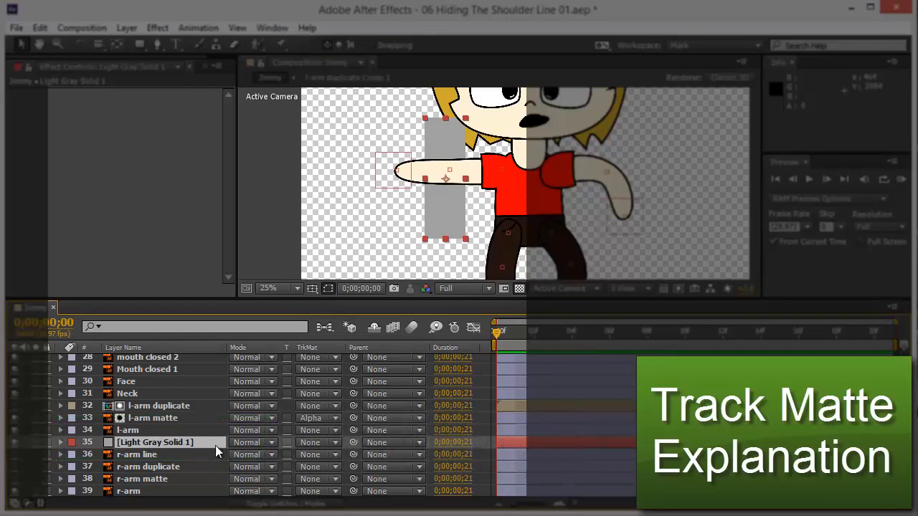
{"action": "left_click", "coordinate": [323, 443]}
{"action": "left_click", "coordinate": [334, 481]}
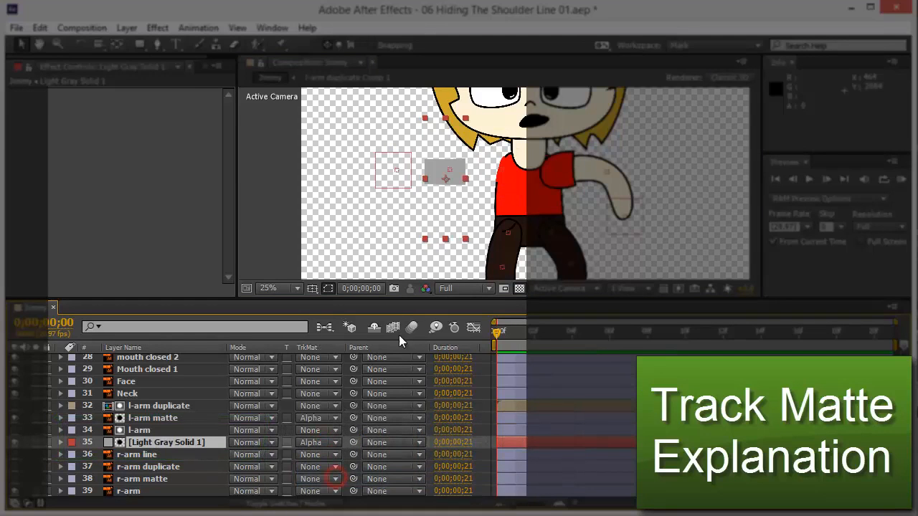
{"action": "mouse_move", "coordinate": [449, 219]}
{"action": "left_mouse_down"}
{"action": "mouse_move", "coordinate": [425, 181]}
{"action": "mouse_move", "coordinate": [420, 215]}
{"action": "mouse_move", "coordinate": [495, 178]}
{"action": "mouse_move", "coordinate": [391, 193]}
{"action": "mouse_move", "coordinate": [459, 182]}
{"action": "mouse_move", "coordinate": [427, 179]}
{"action": "mouse_move", "coordinate": [480, 160]}
{"action": "mouse_move", "coordinate": [458, 159]}
{"action": "left_mouse_up"}
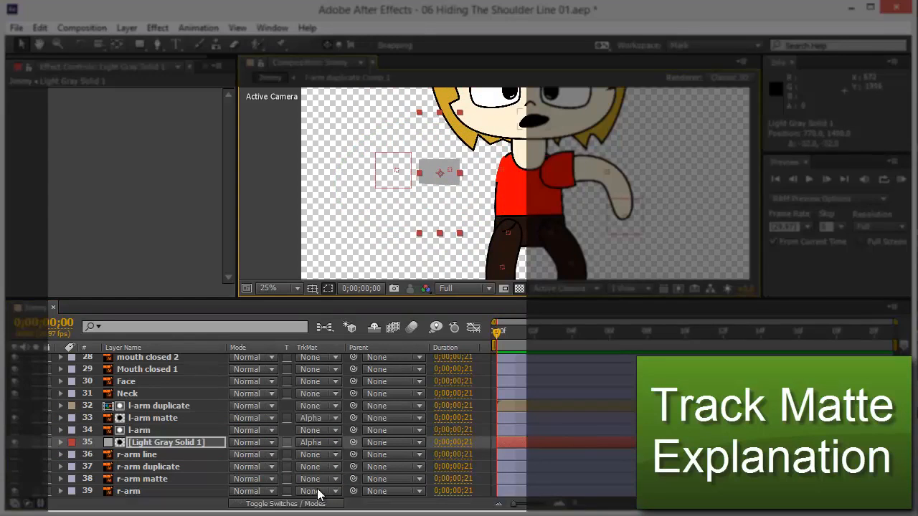
Step: Switch the light gray solid's track matte to Alpha Inverted from l-arm, and move the solid around the arm to test it
{"action": "left_click", "coordinate": [323, 442]}
{"action": "left_click", "coordinate": [341, 494]}
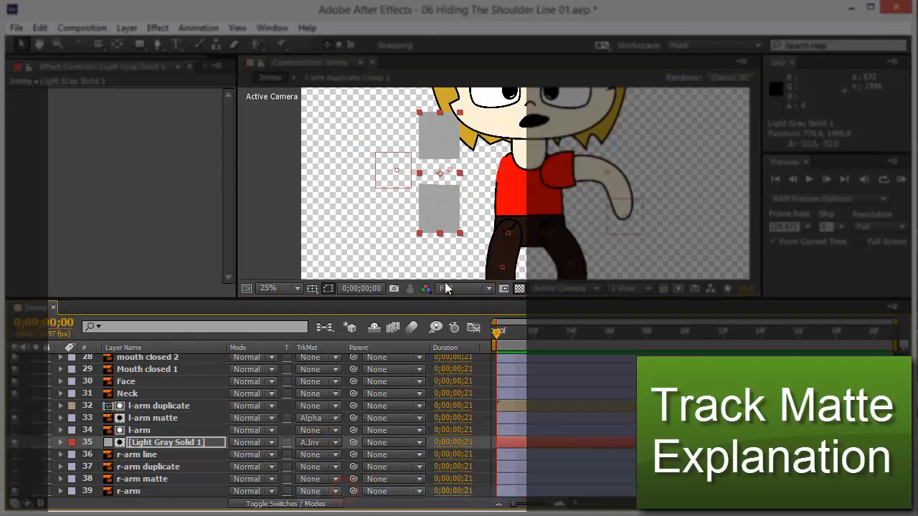
{"action": "left_click_drag", "start_coordinate": [440, 209], "coordinate": [461, 200]}
{"action": "mouse_move", "coordinate": [413, 206]}
{"action": "left_mouse_down"}
{"action": "mouse_move", "coordinate": [476, 202]}
{"action": "mouse_move", "coordinate": [413, 201]}
{"action": "mouse_move", "coordinate": [451, 198]}
{"action": "mouse_move", "coordinate": [426, 210]}
{"action": "left_mouse_up"}
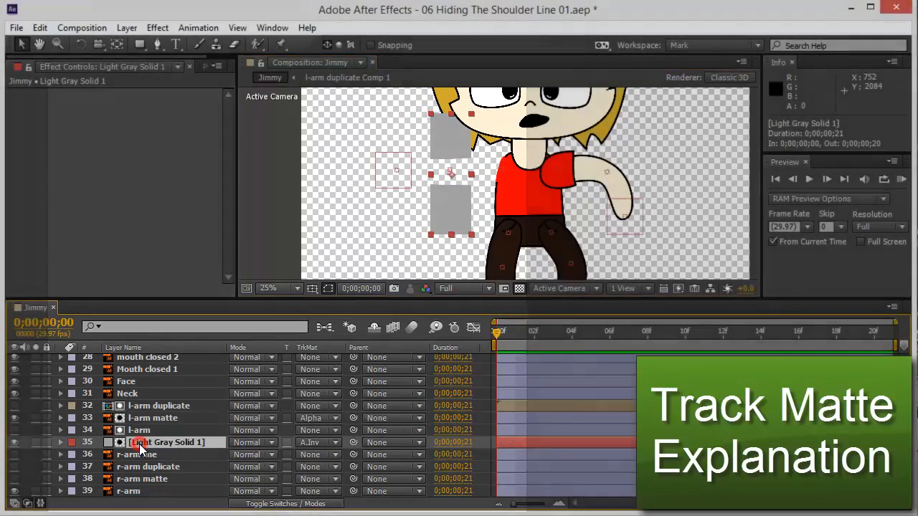
Step: Delete the Light Gray Solid 1 layer and turn the l-arm layer's visibility back on
{"action": "key", "text": "Delete"}
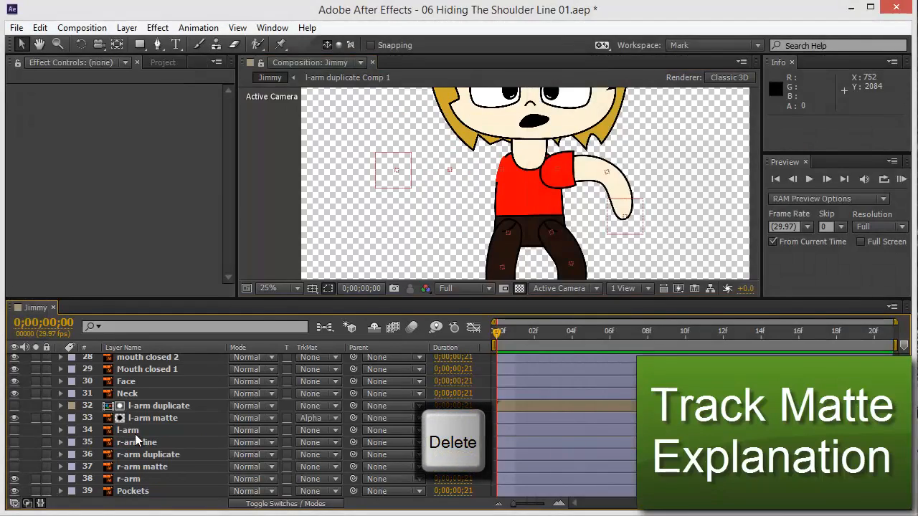
{"action": "left_click", "coordinate": [128, 430]}
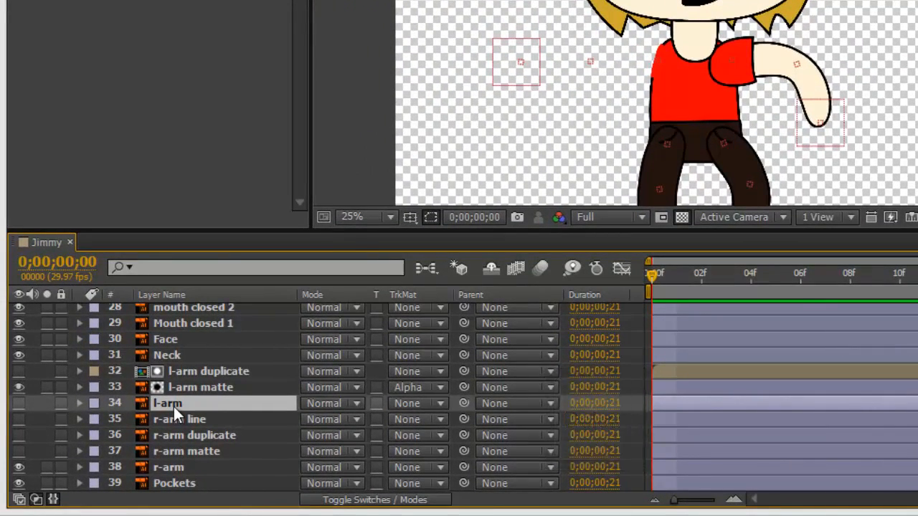
{"action": "left_click", "coordinate": [20, 404]}
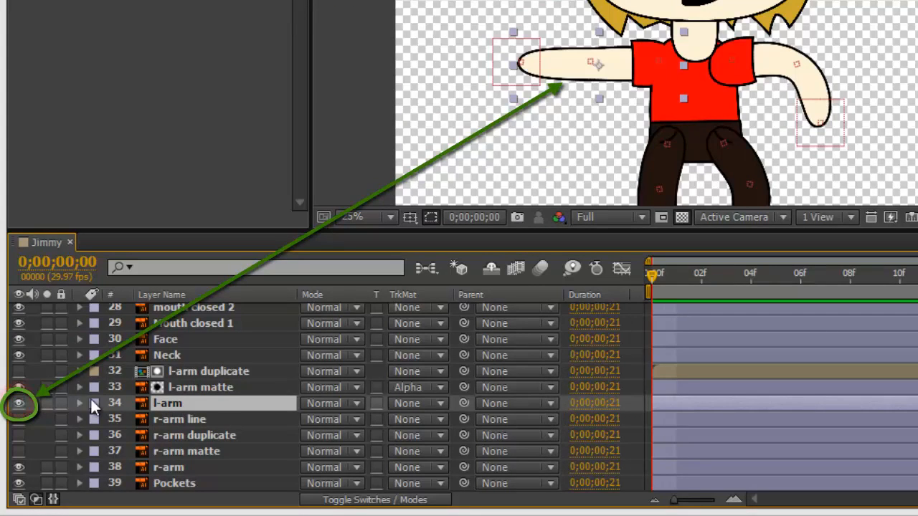
Step: Move the C_B_l-hand controller to about 600, 1620 so the left arm bends downward, and bring the right arm into view
{"action": "left_click", "coordinate": [194, 388]}
{"action": "scroll", "coordinate": [556, 218], "scroll_direction": "up", "scroll_amount": 2}
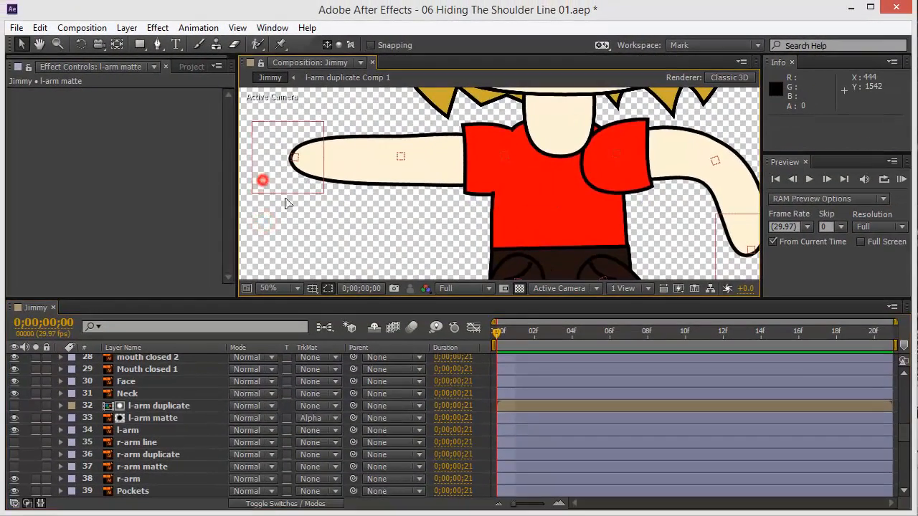
{"action": "left_click_drag", "start_coordinate": [285, 203], "coordinate": [282, 233]}
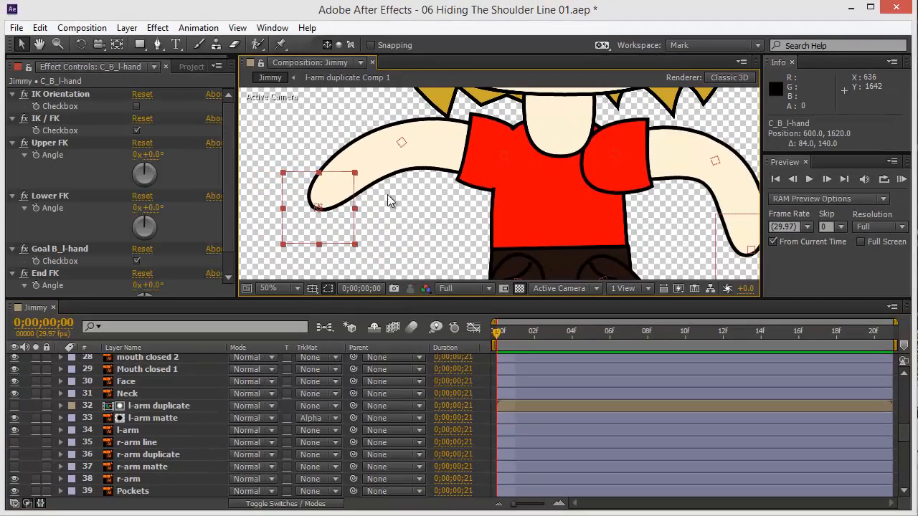
{"action": "left_click_drag", "start_coordinate": [498, 170], "coordinate": [348, 148]}
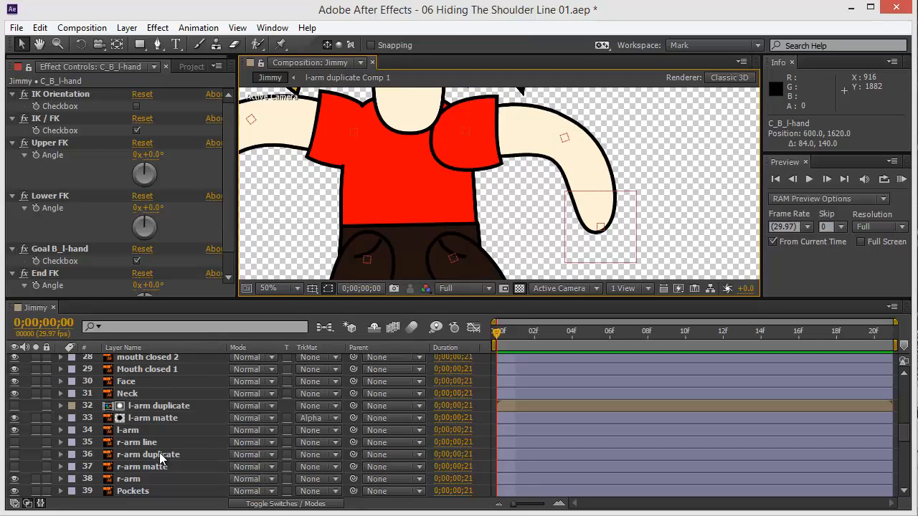
Step: Turn on the visibility of the r-arm matte, r-arm duplicate and r-arm line layers
{"action": "left_click", "coordinate": [129, 479]}
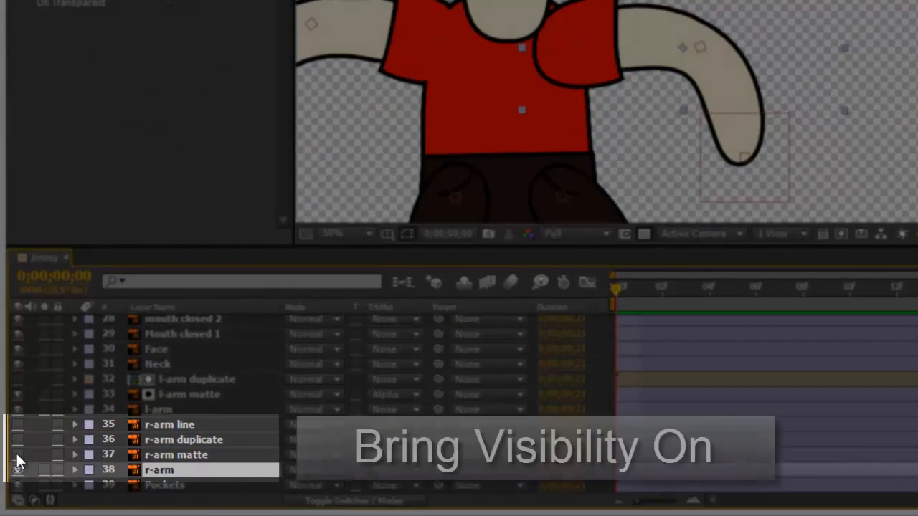
{"action": "left_click", "coordinate": [16, 457]}
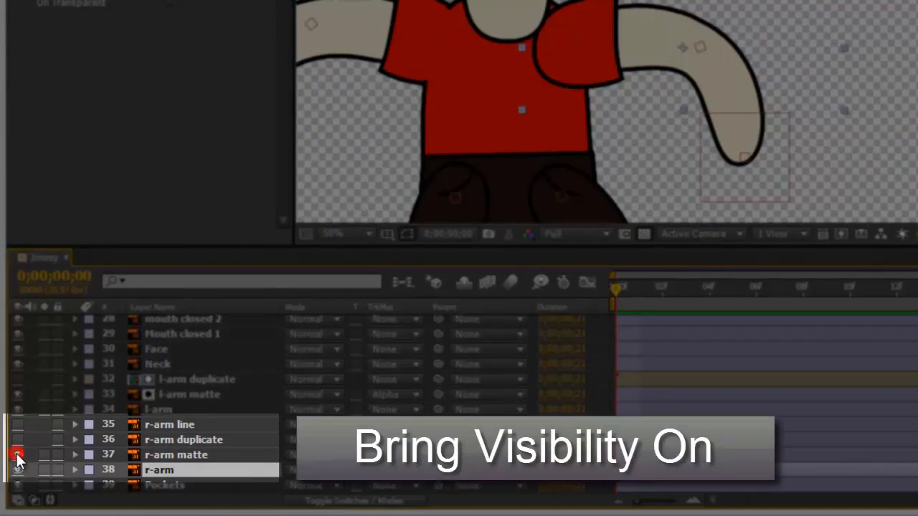
{"action": "left_click", "coordinate": [18, 440]}
{"action": "left_click", "coordinate": [17, 425]}
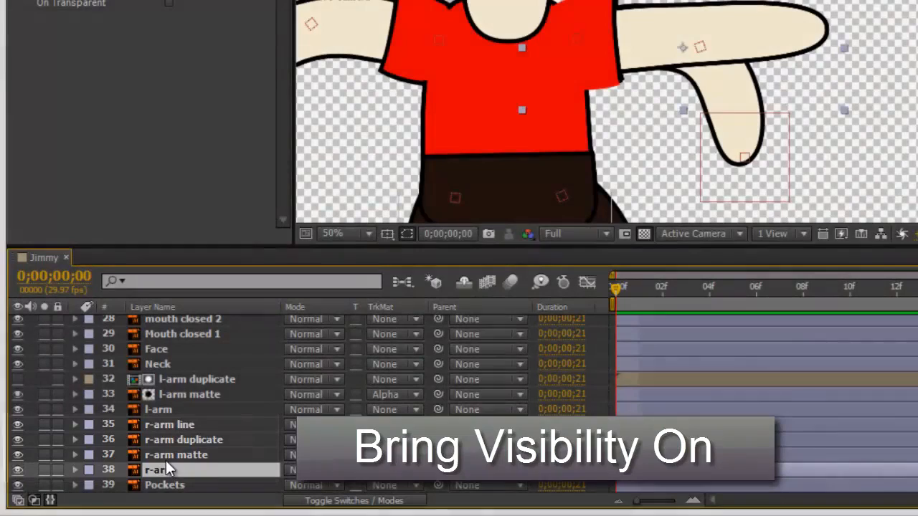
Step: Pre-compose the r-arm duplicate layer as "r-arm duplicate Comp 1", leaving all attributes in 'Jimmy'
{"action": "left_click", "coordinate": [165, 458]}
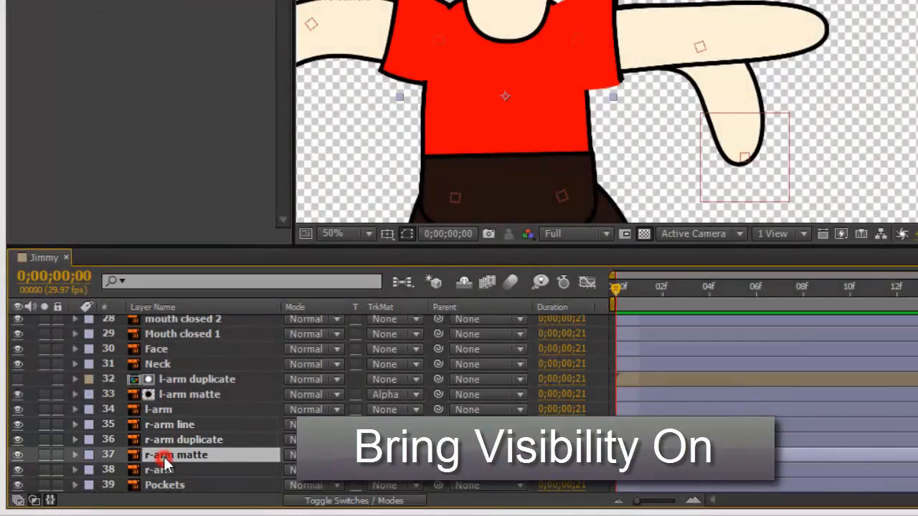
{"action": "left_click", "coordinate": [167, 441]}
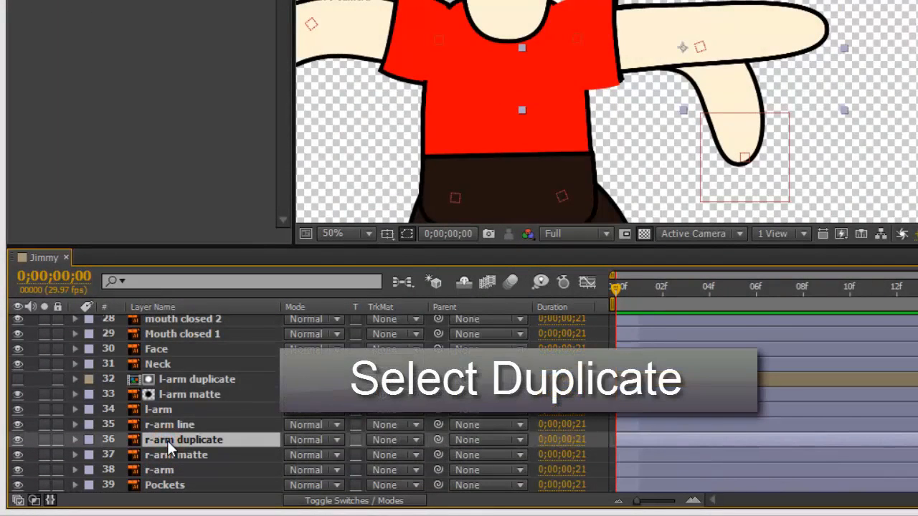
{"action": "key", "text": "ctrl+shift+c"}
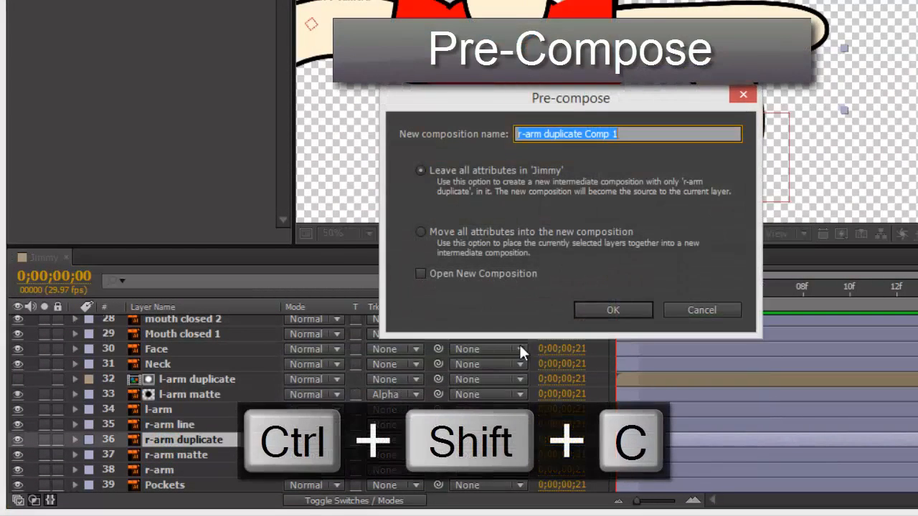
{"action": "left_click", "coordinate": [611, 307]}
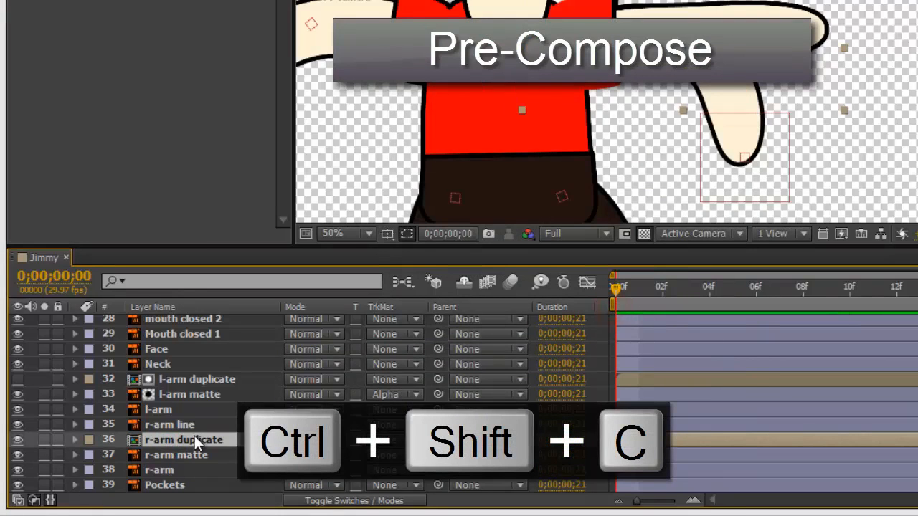
Step: Move the r-arm line layer out of the Jimmy composition and into the r-arm duplicate Comp 1 pre-composition
{"action": "left_click", "coordinate": [167, 425]}
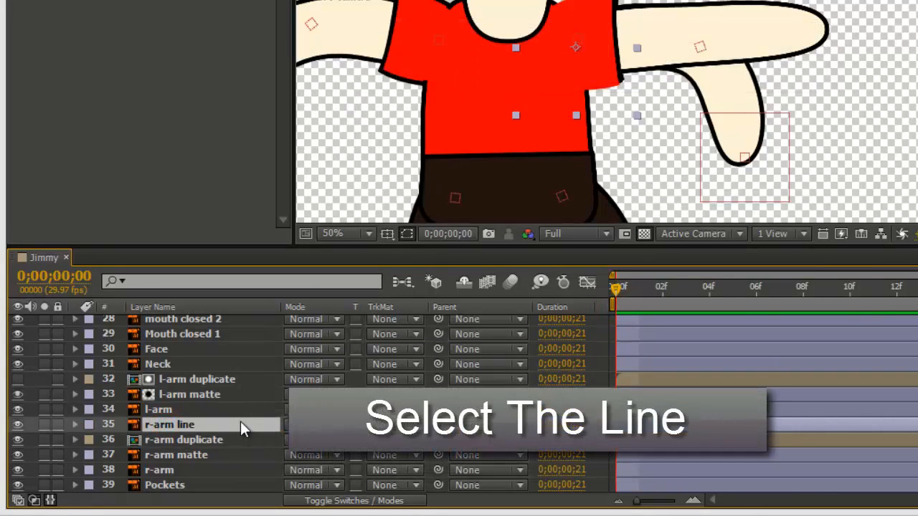
{"action": "key", "text": "ctrl+x"}
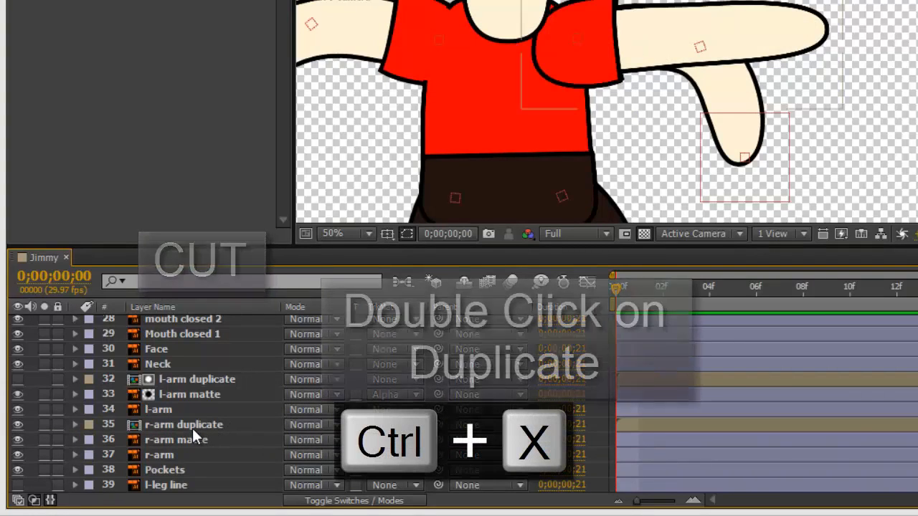
{"action": "double_click", "coordinate": [192, 427]}
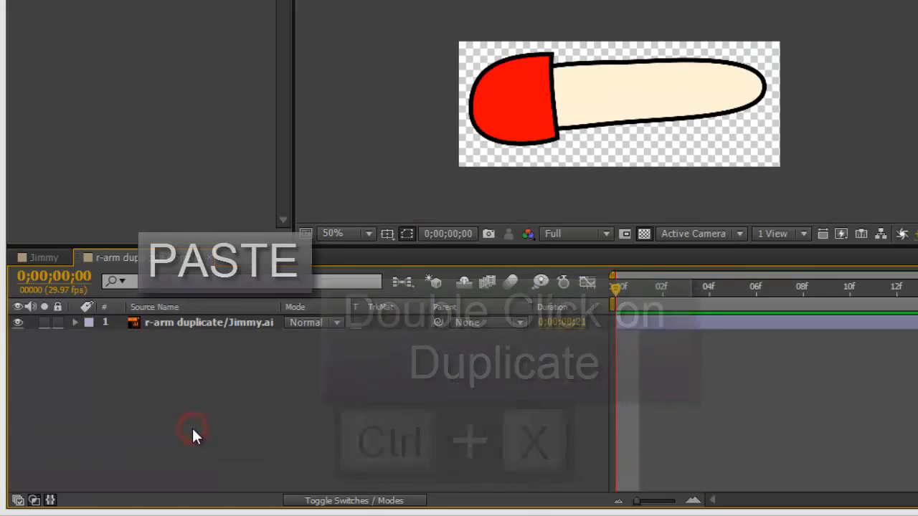
{"action": "key", "text": "ctrl+v"}
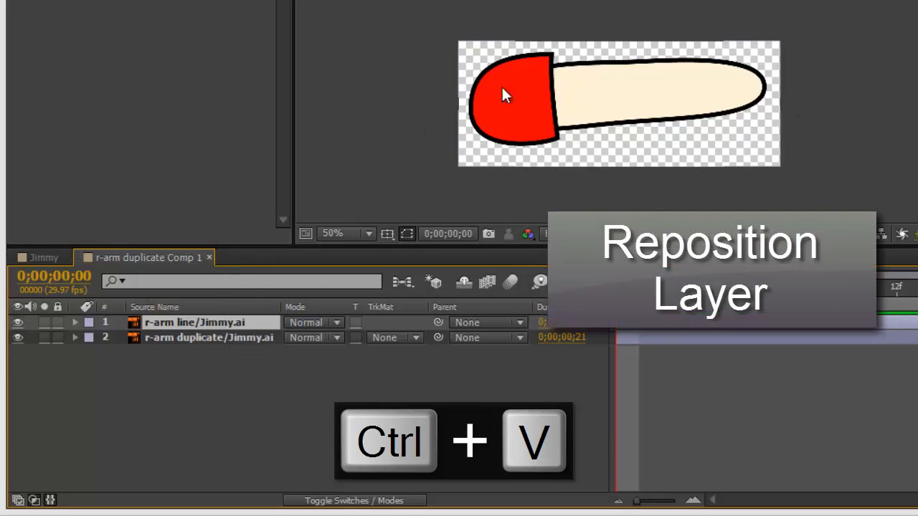
Step: Reposition the r-arm line layer roughly over the red sleeve of the r-arm duplicate artwork
{"action": "scroll", "coordinate": [614, 105], "scroll_direction": "down", "scroll_amount": 2}
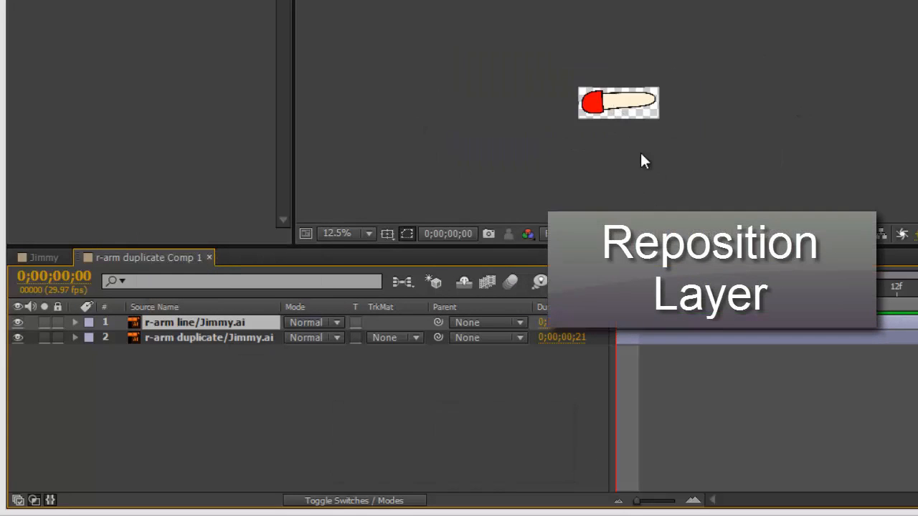
{"action": "left_click_drag", "start_coordinate": [641, 137], "coordinate": [608, 30]}
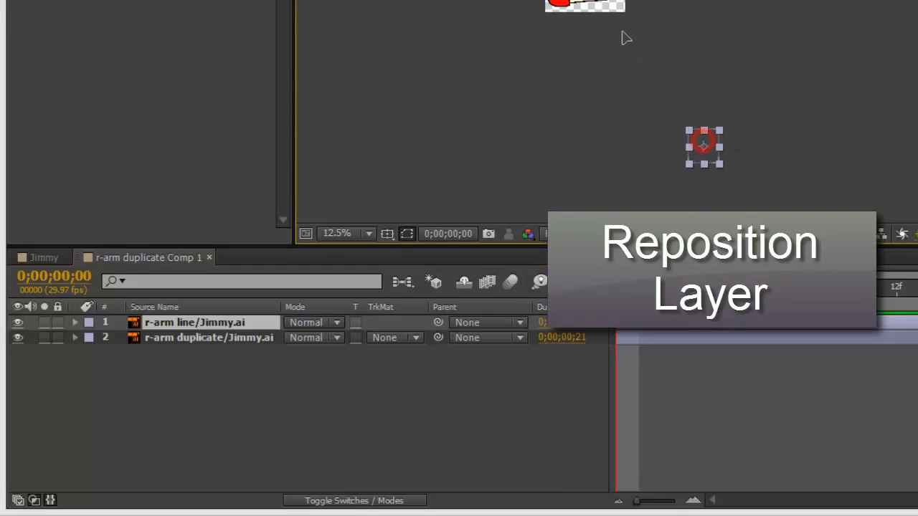
{"action": "left_click_drag", "start_coordinate": [699, 147], "coordinate": [601, 9]}
{"action": "left_click_drag", "start_coordinate": [573, 86], "coordinate": [563, 201]}
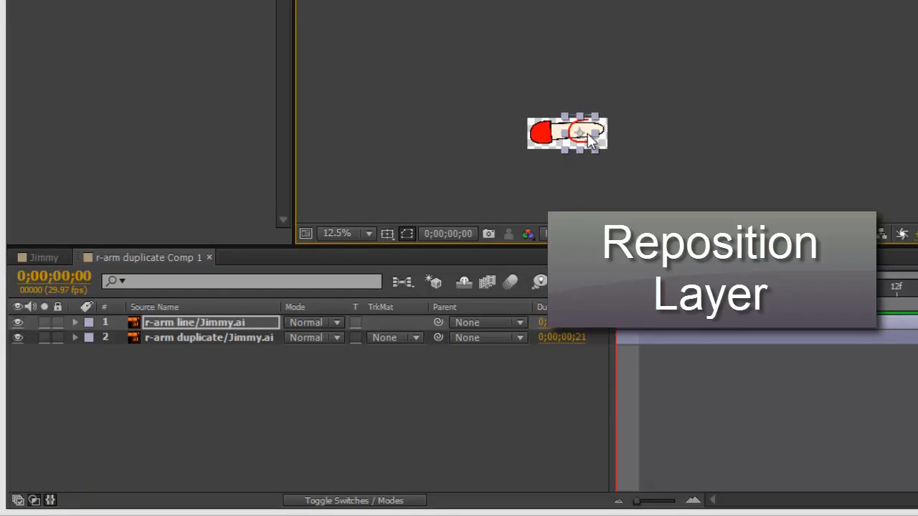
{"action": "scroll", "coordinate": [587, 165], "scroll_direction": "up", "scroll_amount": 1}
{"action": "left_click_drag", "start_coordinate": [544, 161], "coordinate": [463, 166]}
{"action": "scroll", "coordinate": [481, 165], "scroll_direction": "up", "scroll_amount": 1}
{"action": "left_click_drag", "start_coordinate": [439, 195], "coordinate": [708, 41]}
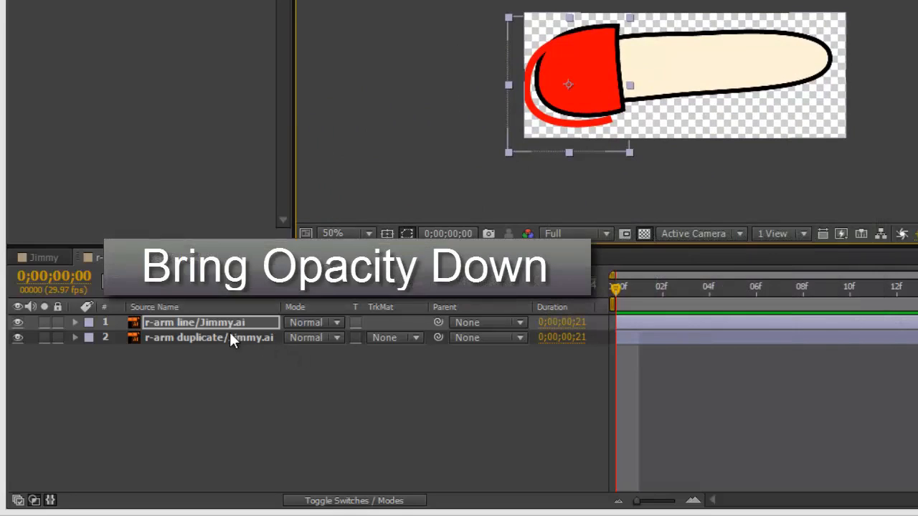
Step: Lower the opacity of both the r-arm line and r-arm duplicate layers to 58%
{"action": "left_click", "coordinate": [234, 337], "text": "shift"}
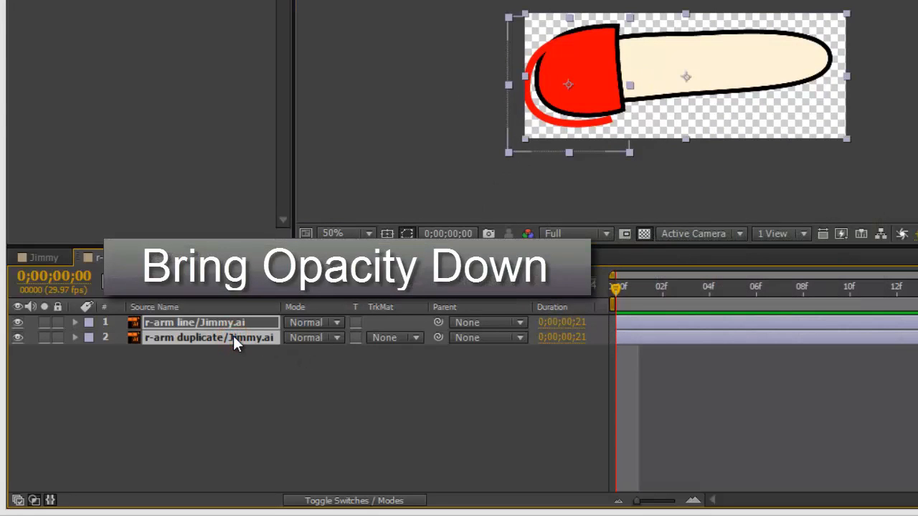
{"action": "key", "text": "t"}
{"action": "left_click_drag", "start_coordinate": [296, 335], "coordinate": [263, 337]}
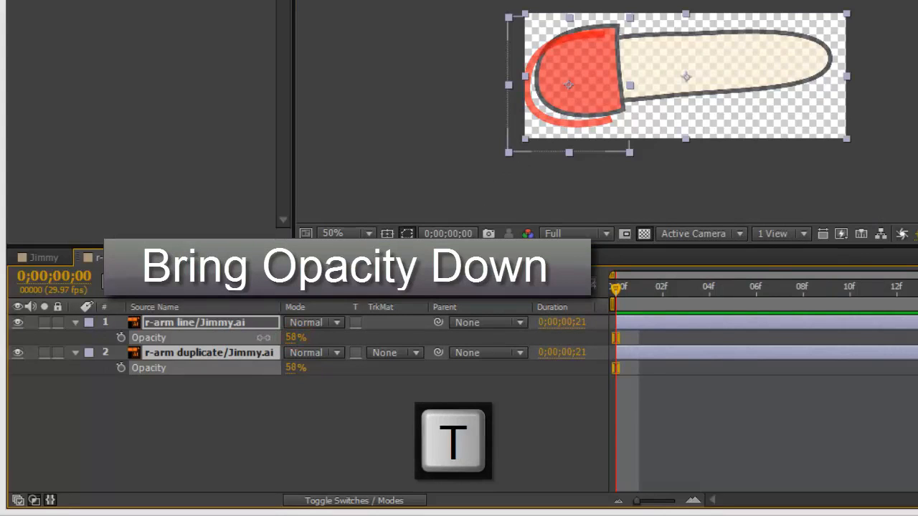
{"action": "left_click", "coordinate": [232, 403]}
Step: Align the r-arm line layer precisely over the sleeve's black shoulder outline, nudging it slightly to the right
{"action": "left_click", "coordinate": [229, 321]}
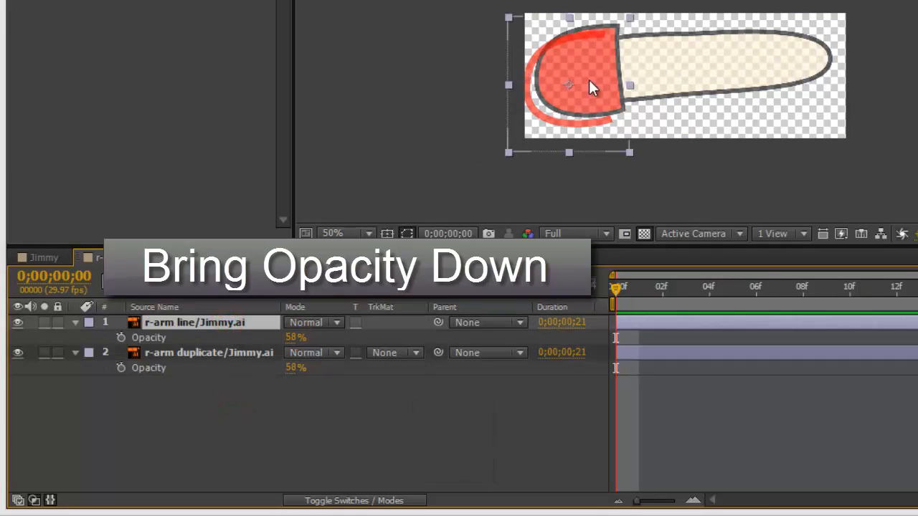
{"action": "key", "text": "grave"}
{"action": "scroll", "coordinate": [512, 216], "scroll_direction": "up", "scroll_amount": 4}
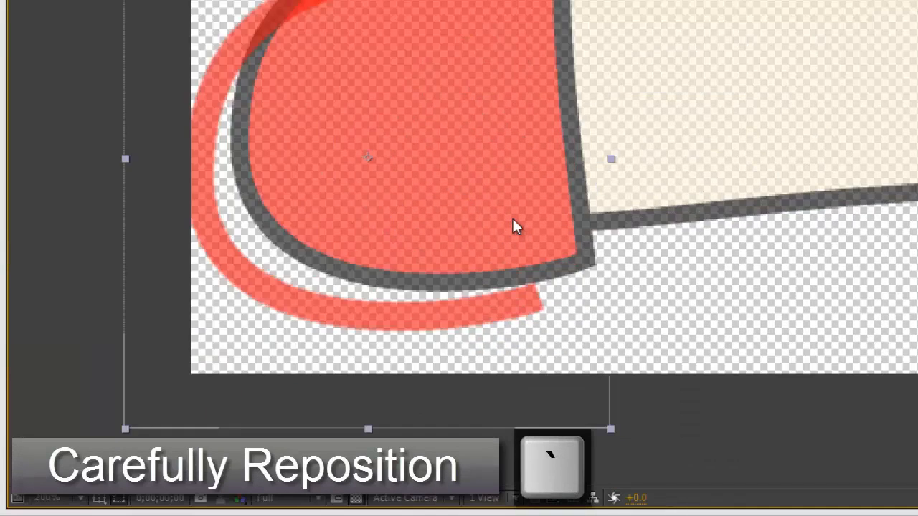
{"action": "left_click_drag", "start_coordinate": [422, 130], "coordinate": [349, 198]}
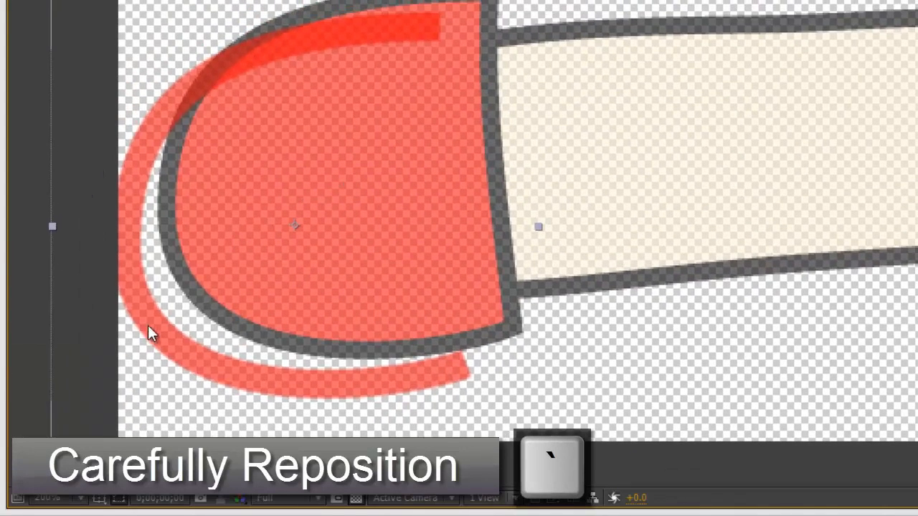
{"action": "left_click_drag", "start_coordinate": [150, 334], "coordinate": [196, 300]}
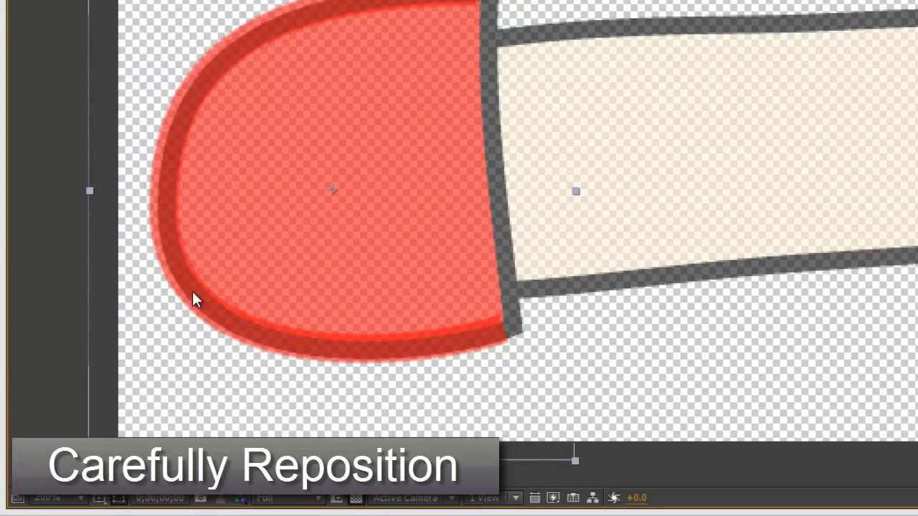
{"action": "left_click_drag", "start_coordinate": [221, 261], "coordinate": [224, 312]}
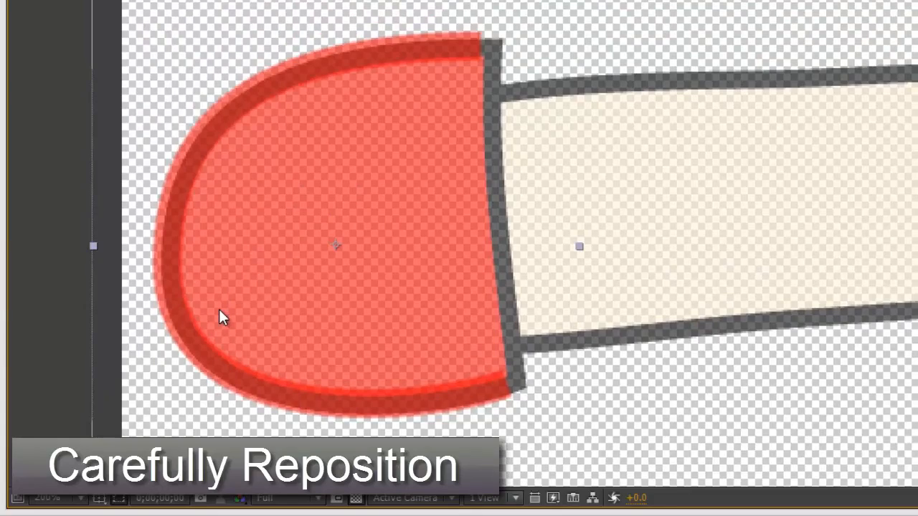
{"action": "key", "text": "Right"}
{"action": "key", "text": "Right"}
{"action": "key", "text": "Right"}
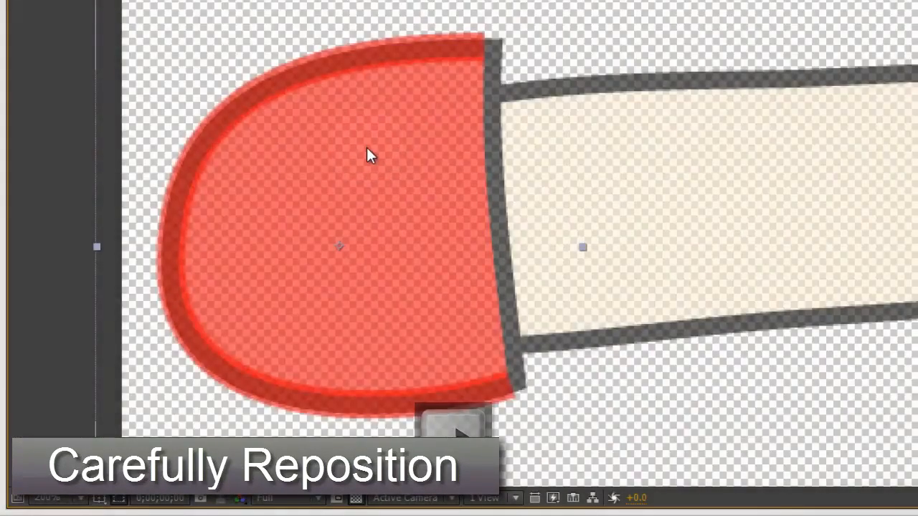
{"action": "left_click", "coordinate": [244, 205]}
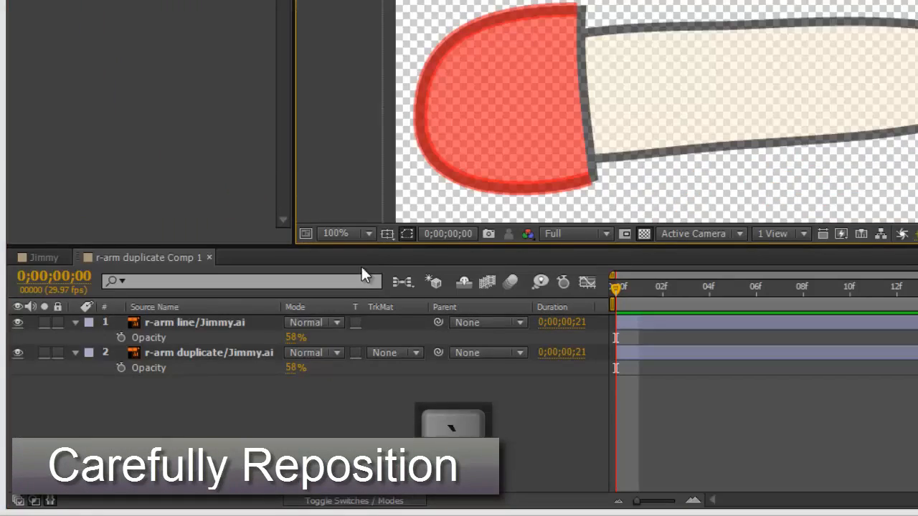
Step: Delete the r-arm duplicate artwork layer and set the r-arm line layer's opacity to 100%
{"action": "left_click", "coordinate": [248, 354]}
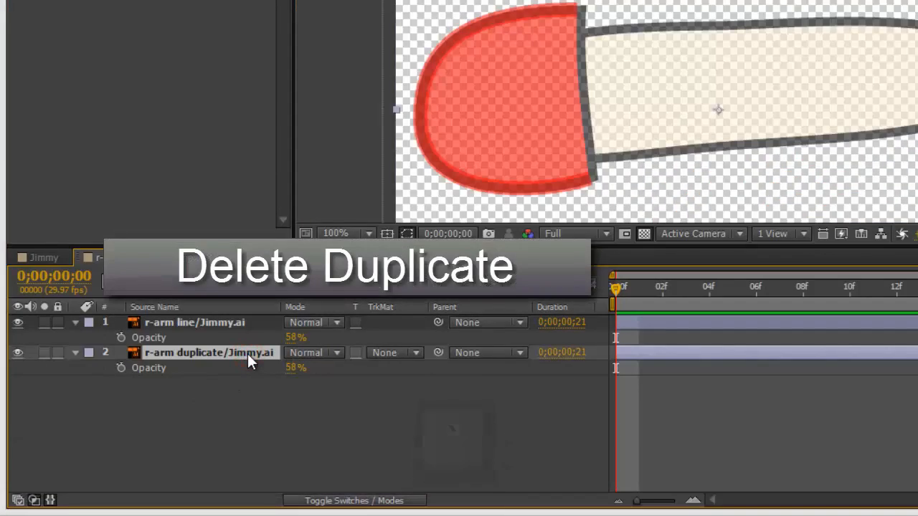
{"action": "key", "text": "Delete"}
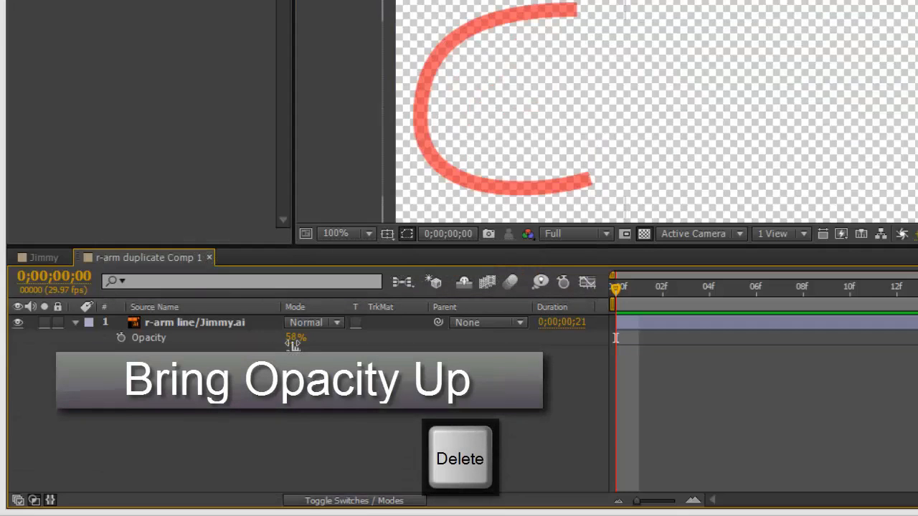
{"action": "left_click_drag", "start_coordinate": [294, 339], "coordinate": [433, 351]}
{"action": "left_click", "coordinate": [177, 323]}
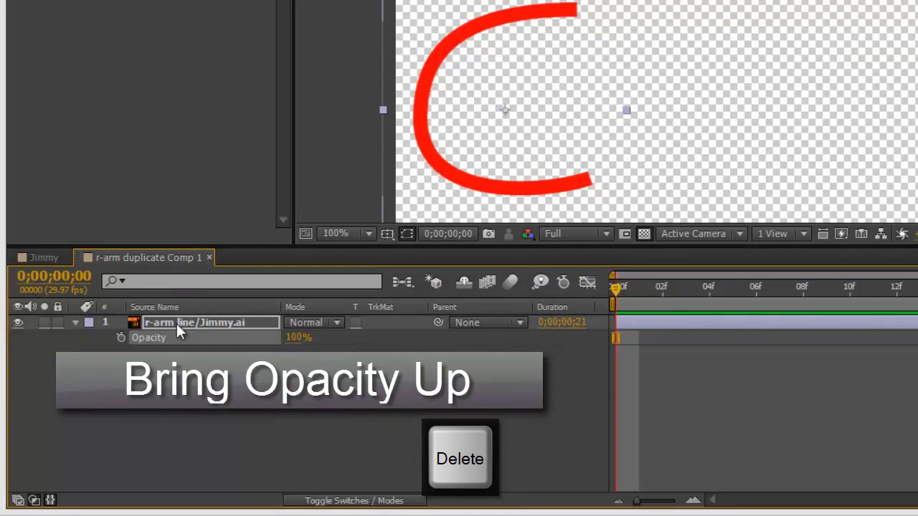
{"action": "left_click", "coordinate": [170, 382]}
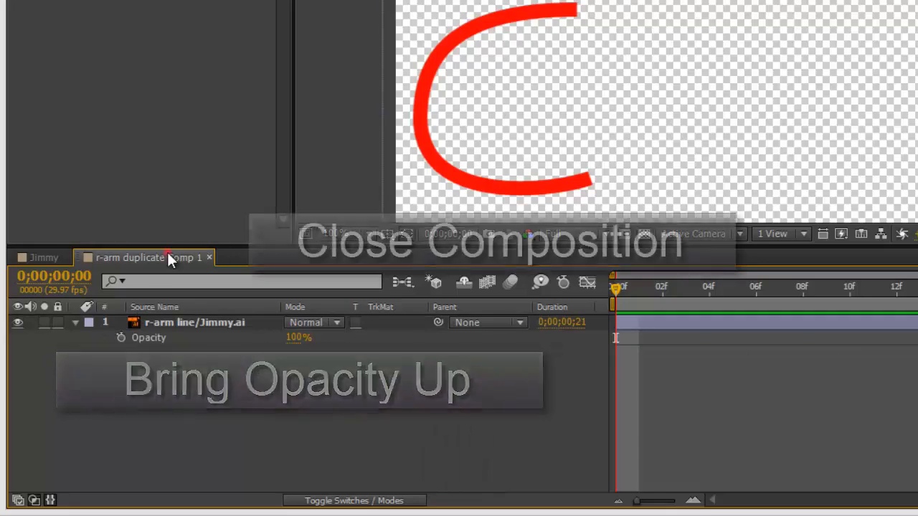
Step: Close the r-arm duplicate pre-composition and copy the Puppet effect from the r-arm layer onto the r-arm duplicate layer in Jimmy
{"action": "left_click", "coordinate": [208, 258]}
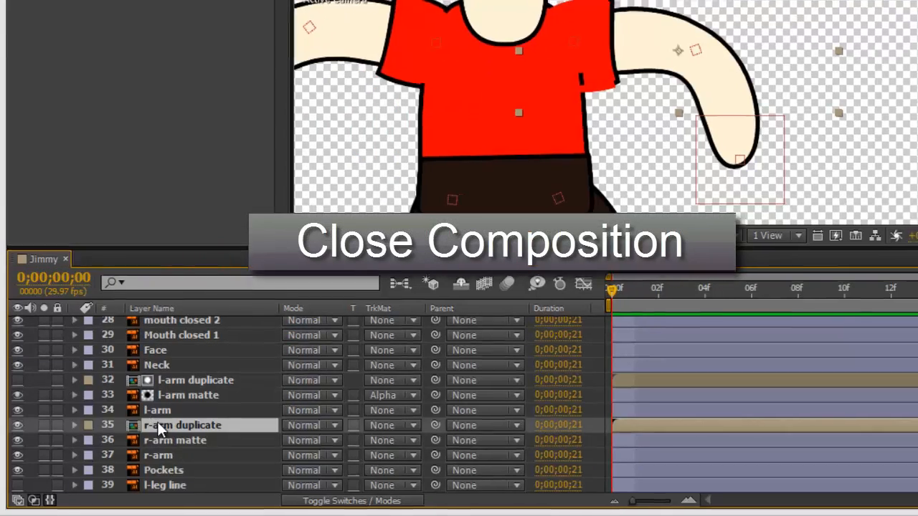
{"action": "left_click", "coordinate": [158, 424]}
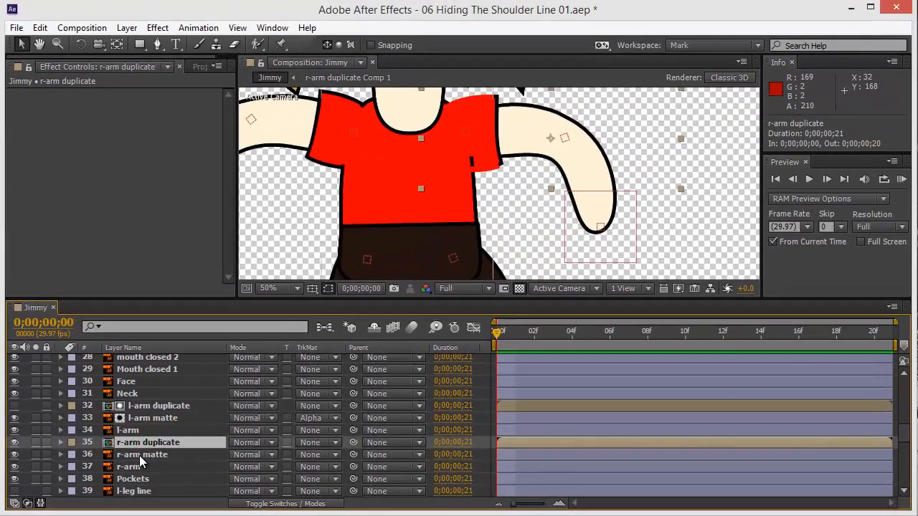
{"action": "left_click", "coordinate": [139, 459]}
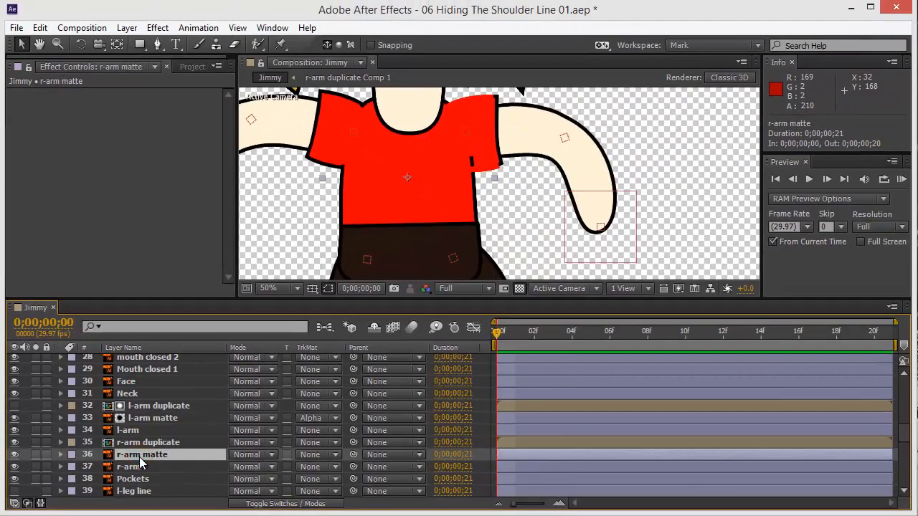
{"action": "left_click", "coordinate": [143, 442]}
{"action": "key", "text": "ctrl+c"}
{"action": "left_click", "coordinate": [130, 468]}
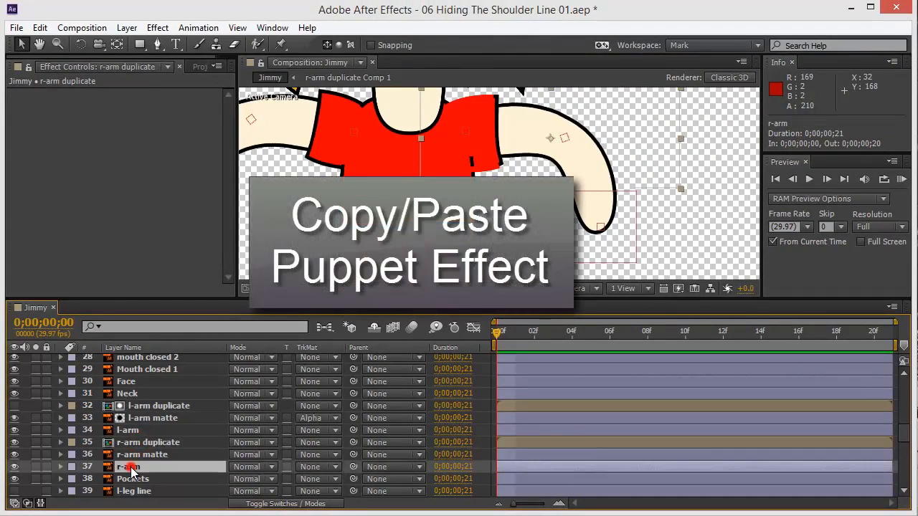
{"action": "key", "text": "ctrl+v"}
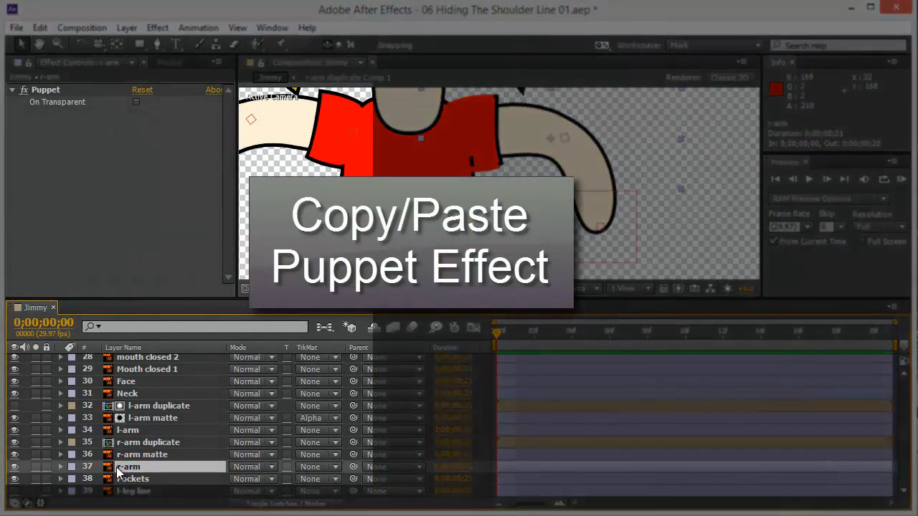
{"action": "left_click", "coordinate": [46, 90]}
{"action": "key", "text": "ctrl+c"}
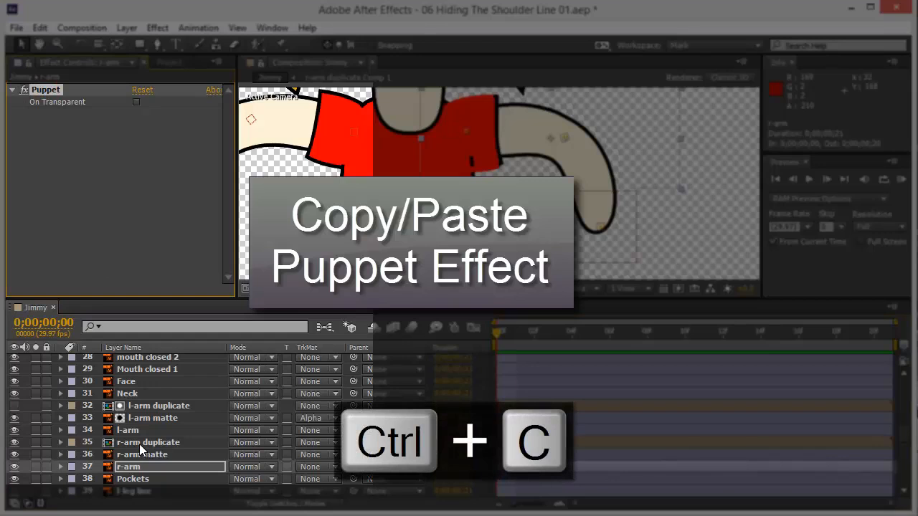
{"action": "left_click", "coordinate": [139, 444]}
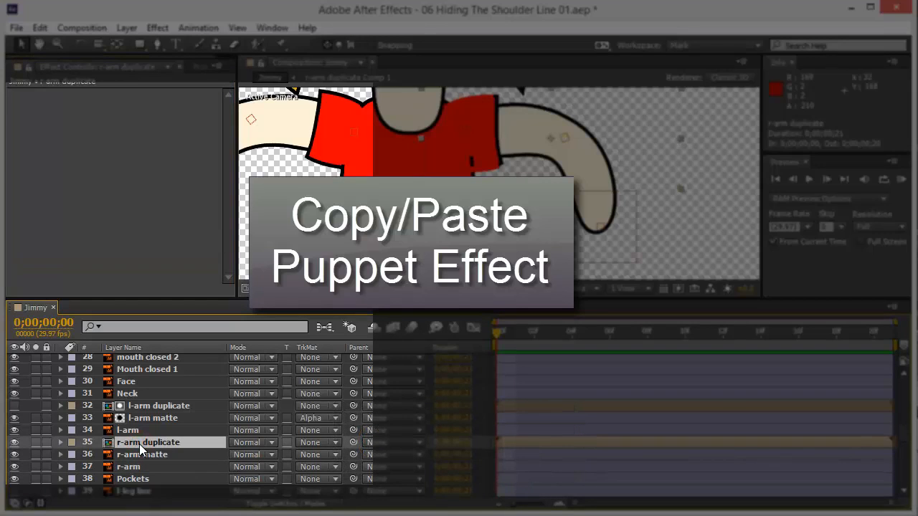
{"action": "key", "text": "ctrl+v"}
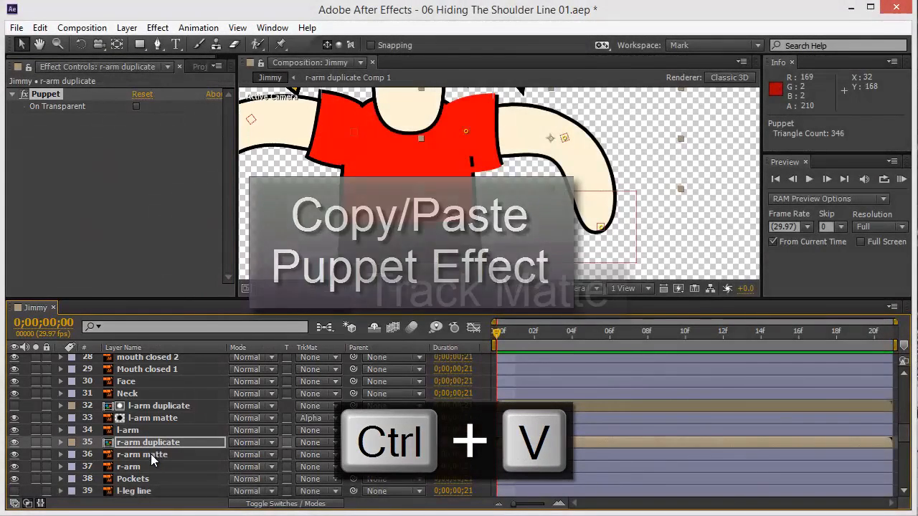
Step: Set the r-arm matte layer's track matte to Alpha Matte "r-arm duplicate"
{"action": "left_click", "coordinate": [152, 456]}
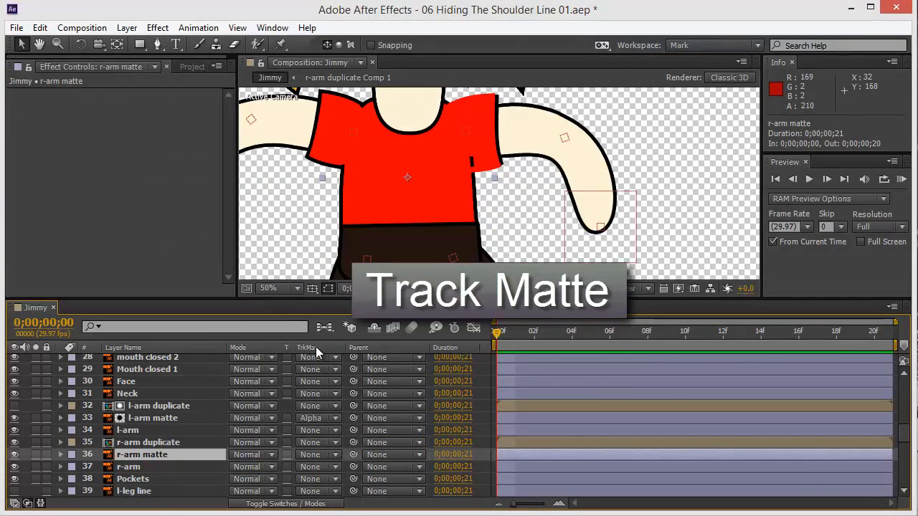
{"action": "left_click", "coordinate": [308, 455]}
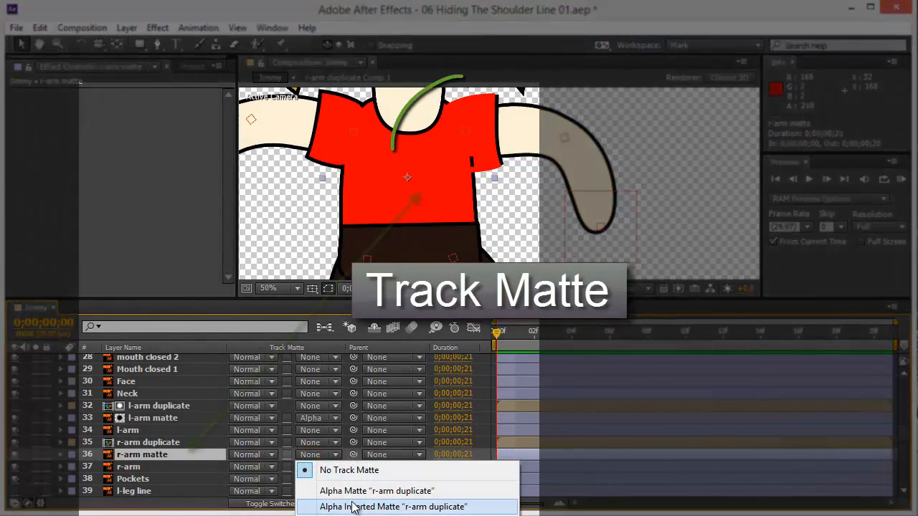
{"action": "left_click", "coordinate": [352, 494]}
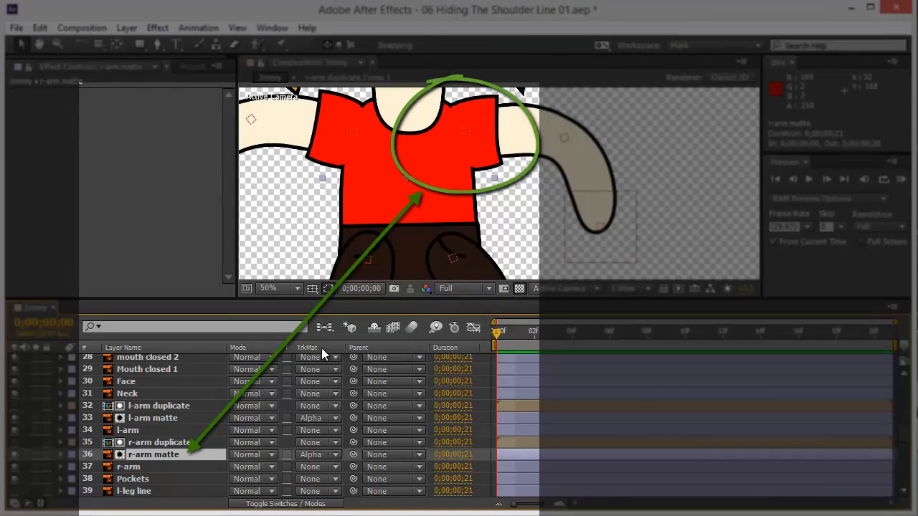
{"action": "left_click", "coordinate": [278, 504]}
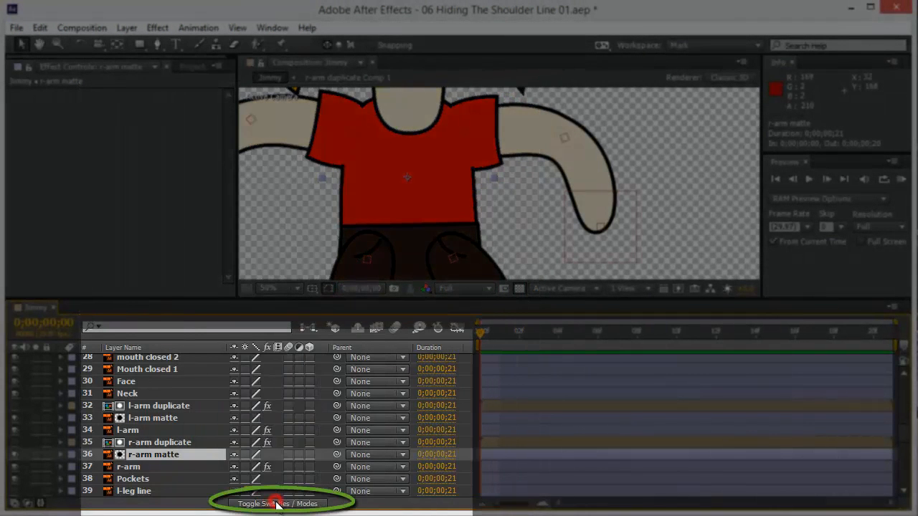
{"action": "left_click", "coordinate": [277, 505]}
{"action": "left_click", "coordinate": [278, 505]}
{"action": "left_click", "coordinate": [279, 504]}
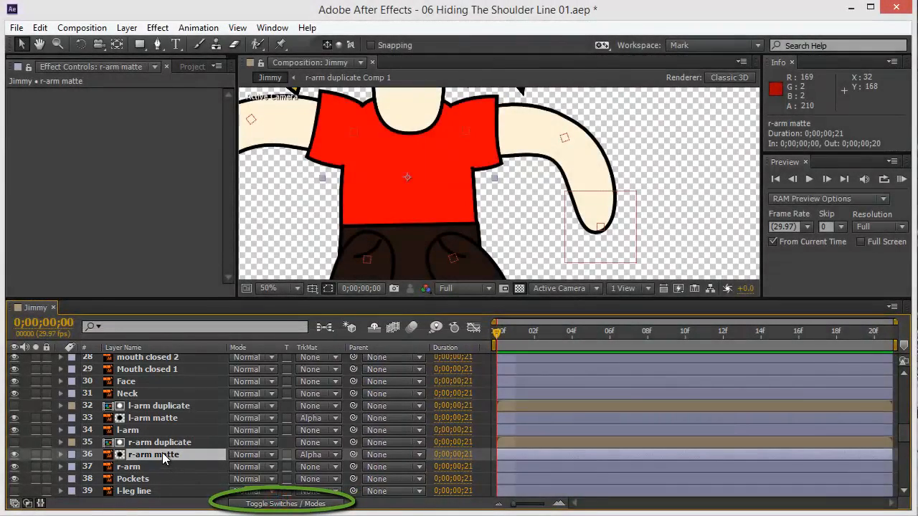
Step: Move the C_B_r-hand controller to about 1660, 1752 so the right arm bends inward
{"action": "mouse_move", "coordinate": [605, 250]}
{"action": "left_mouse_down"}
{"action": "mouse_move", "coordinate": [629, 259]}
{"action": "mouse_move", "coordinate": [591, 239]}
{"action": "mouse_move", "coordinate": [593, 254]}
{"action": "mouse_move", "coordinate": [548, 241]}
{"action": "mouse_move", "coordinate": [550, 248]}
{"action": "left_mouse_up"}
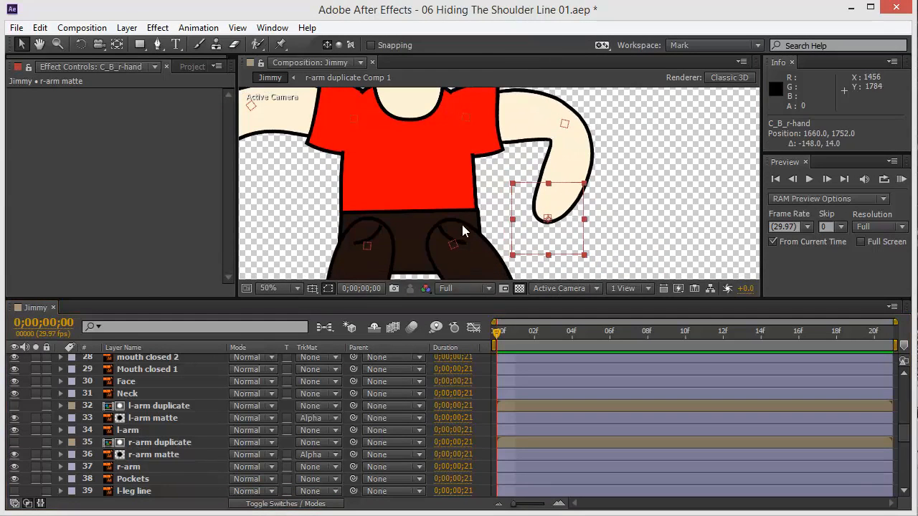
{"action": "left_click_drag", "start_coordinate": [461, 223], "coordinate": [527, 122]}
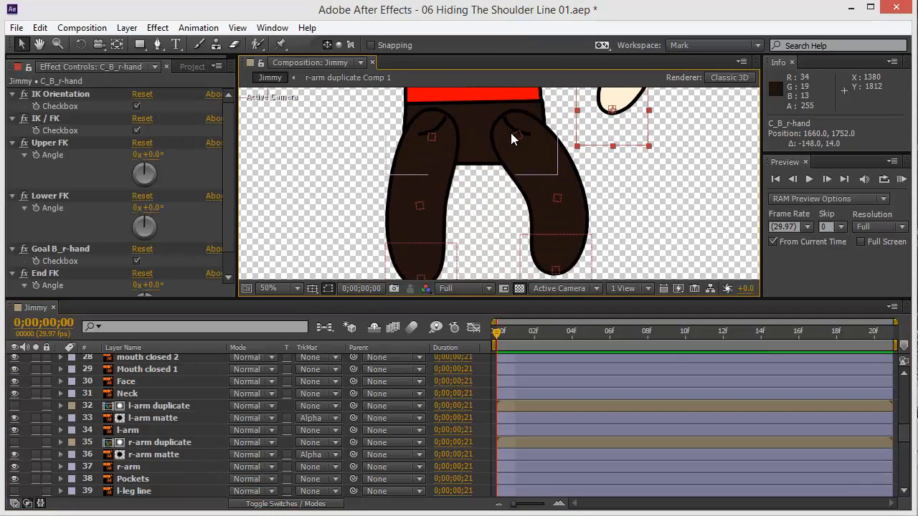